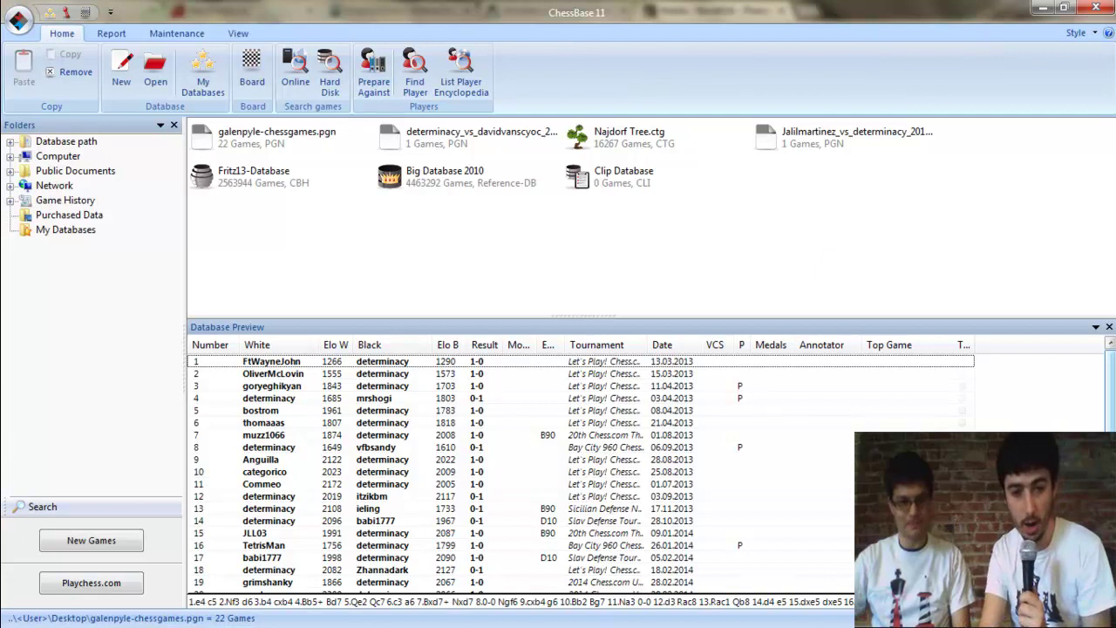
Open Windows Explorer and browse into the Houdini 2 Chess folder with its seven files
click(22, 612)
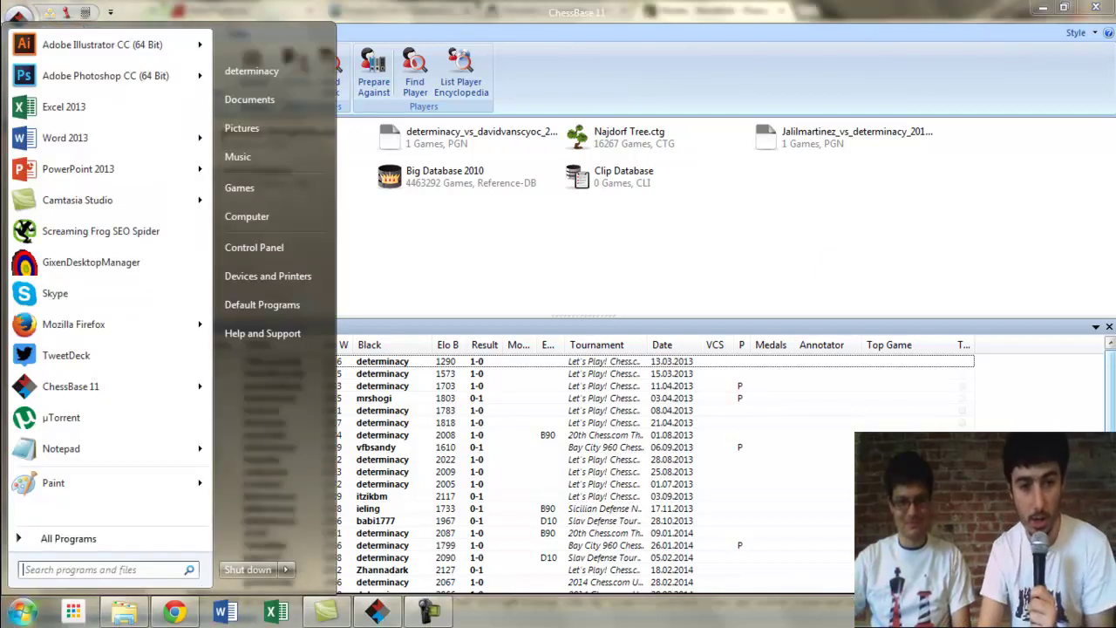
click(124, 613)
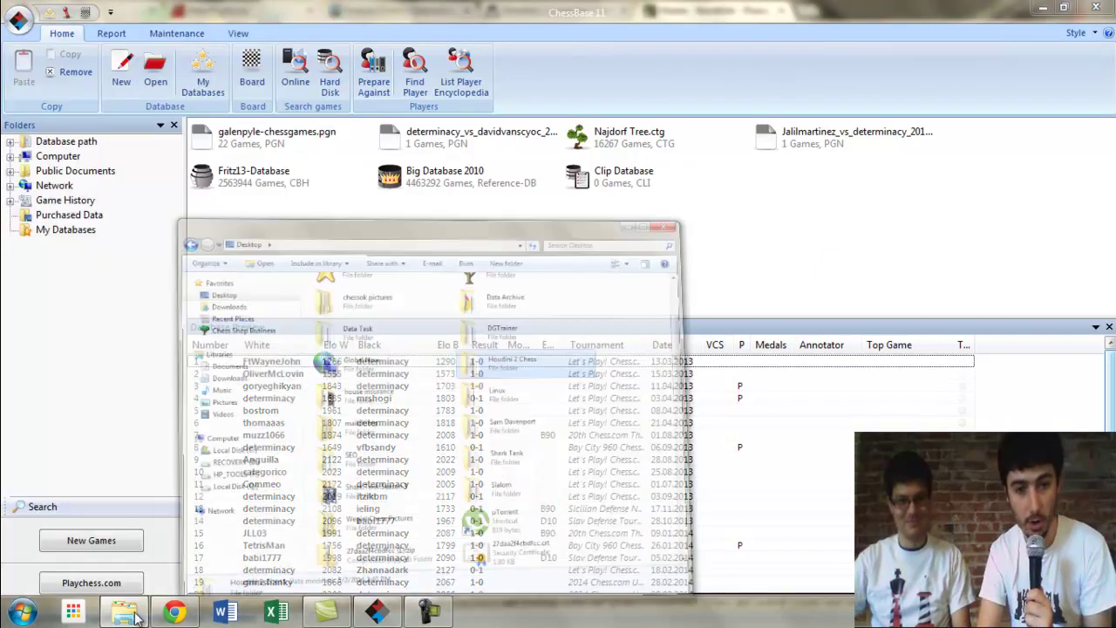
drag(451, 73, 538, 36)
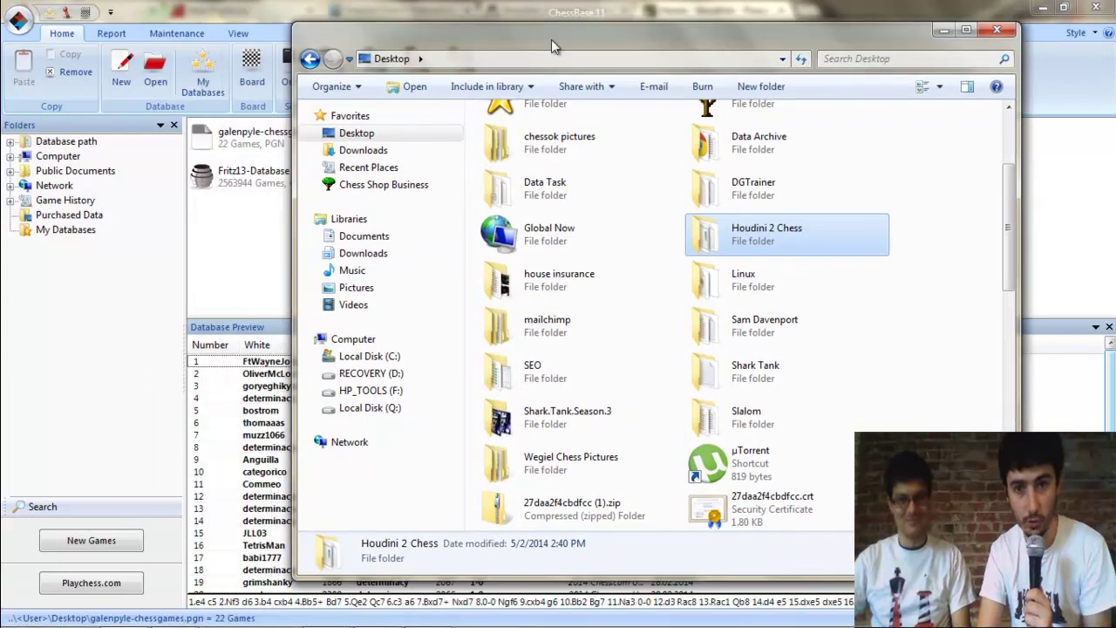
double_click(806, 233)
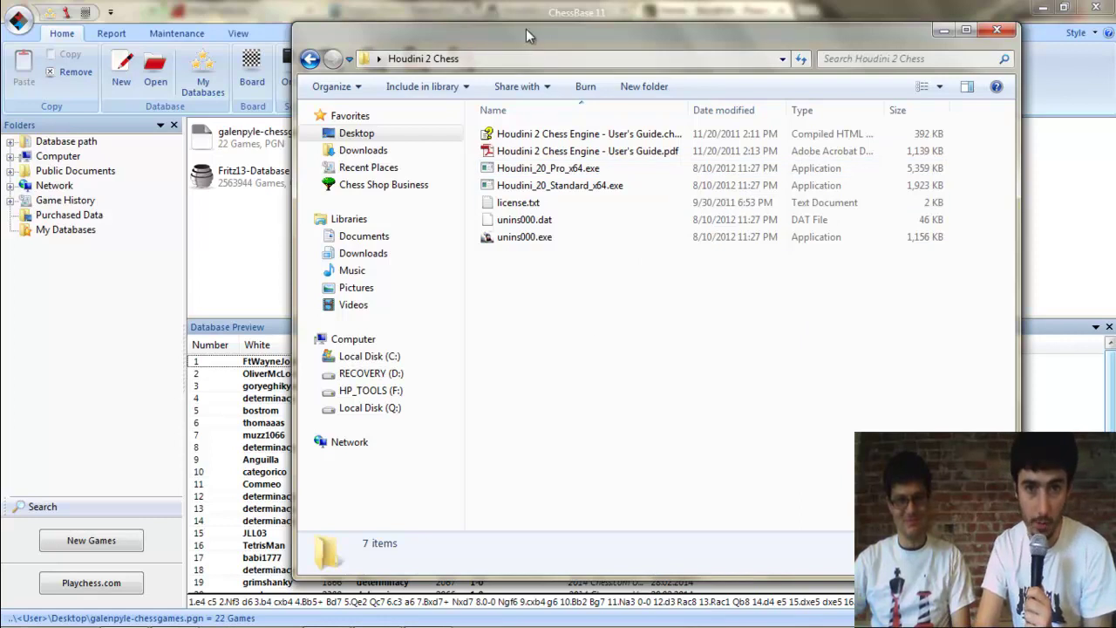
drag(525, 35, 554, 44)
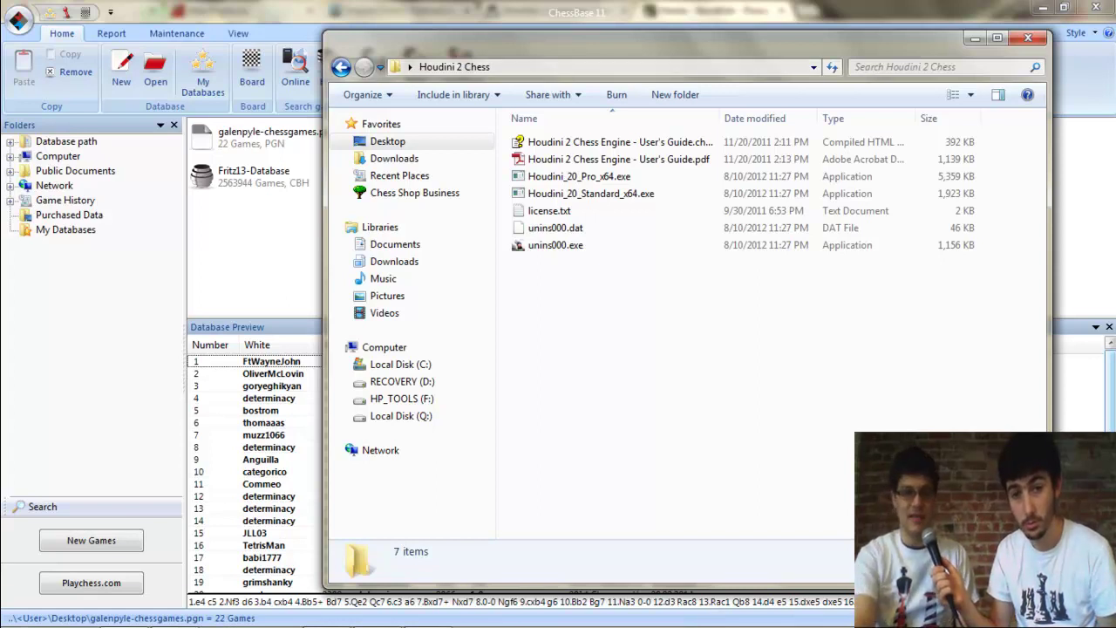
Minimize ChessBase, run Houdini_20_Pro_x64.exe, then close its engine console
click(285, 366)
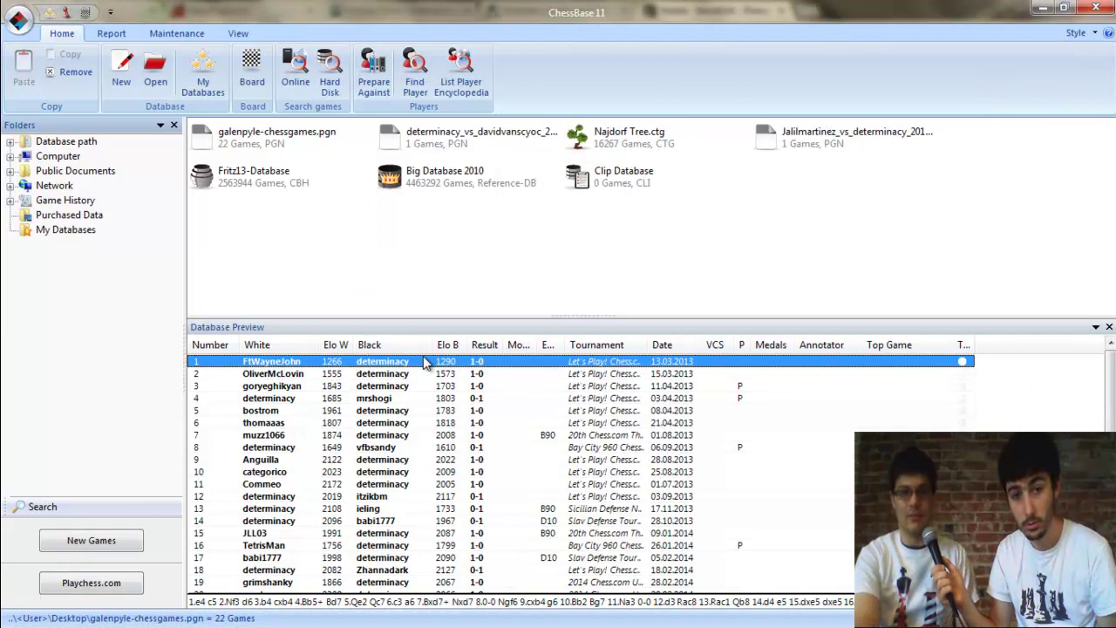
click(1043, 7)
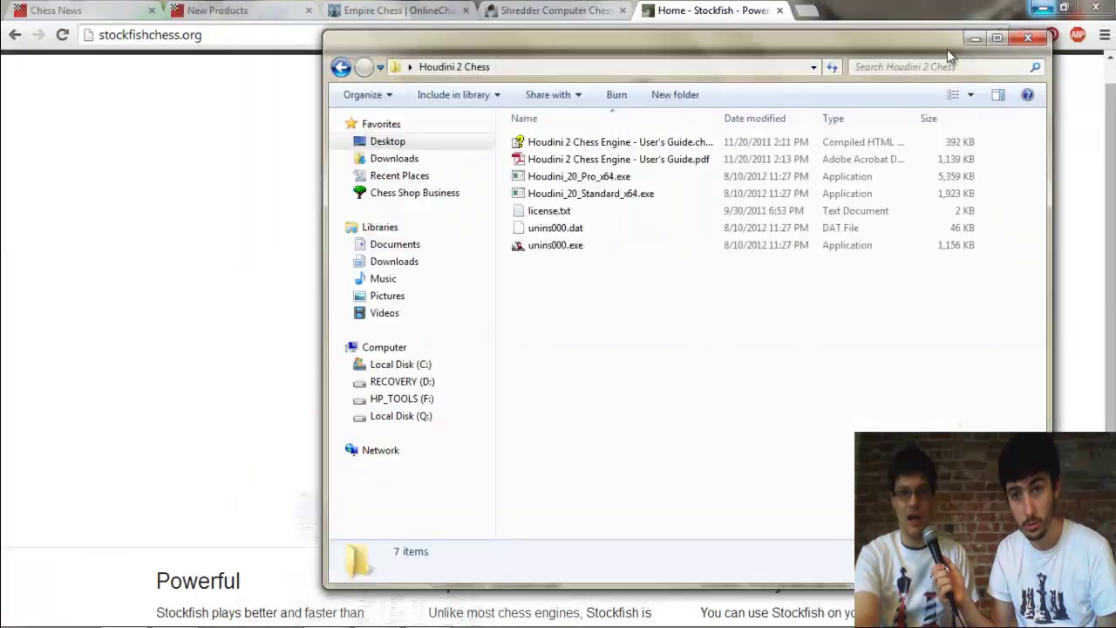
double_click(616, 175)
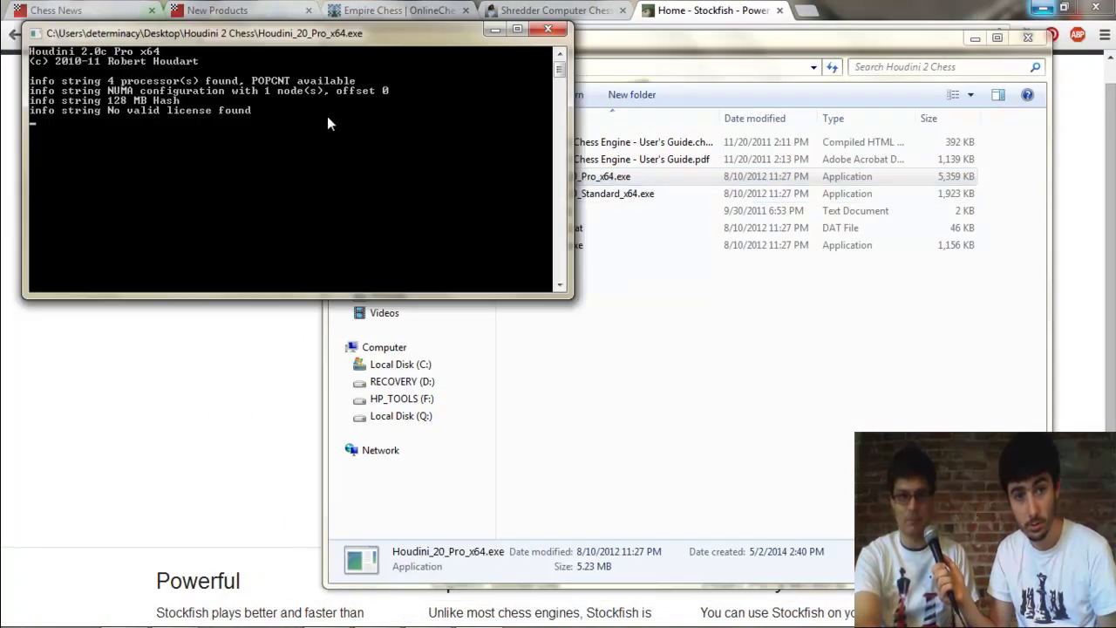
click(548, 30)
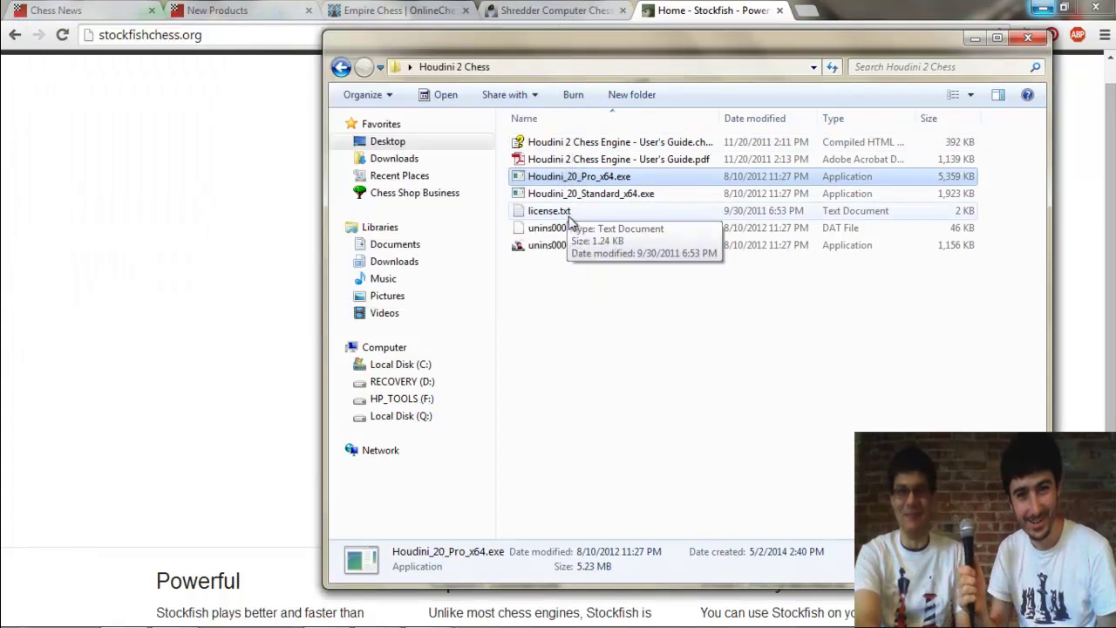
Open license.txt from the Houdini 2 Chess folder in Notepad, backing out of an accidental rename
click(576, 274)
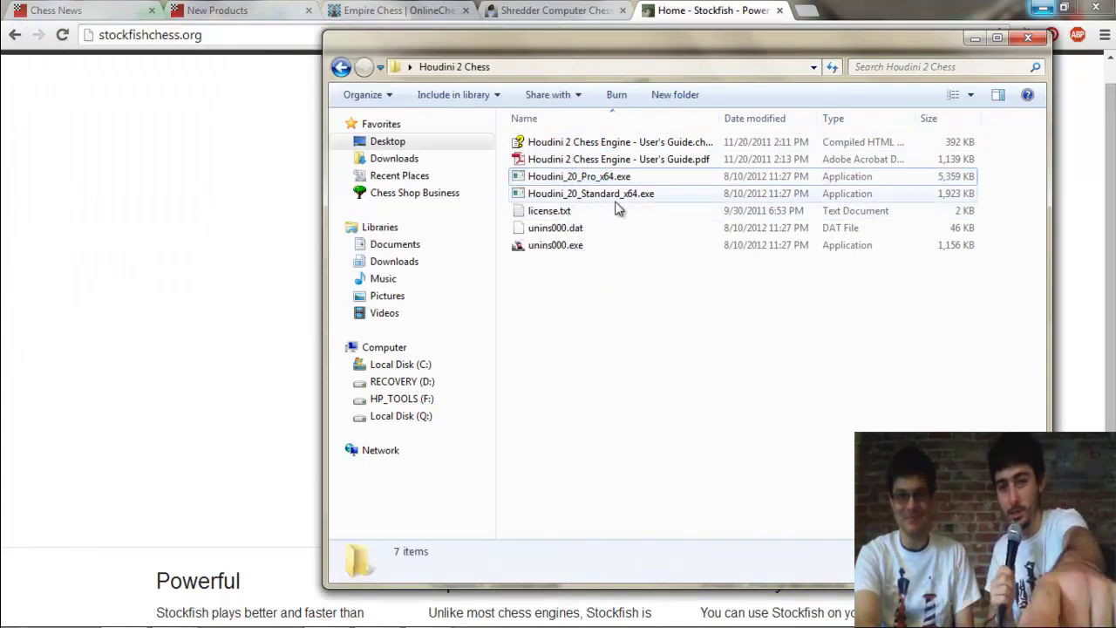
click(563, 213)
click(559, 217)
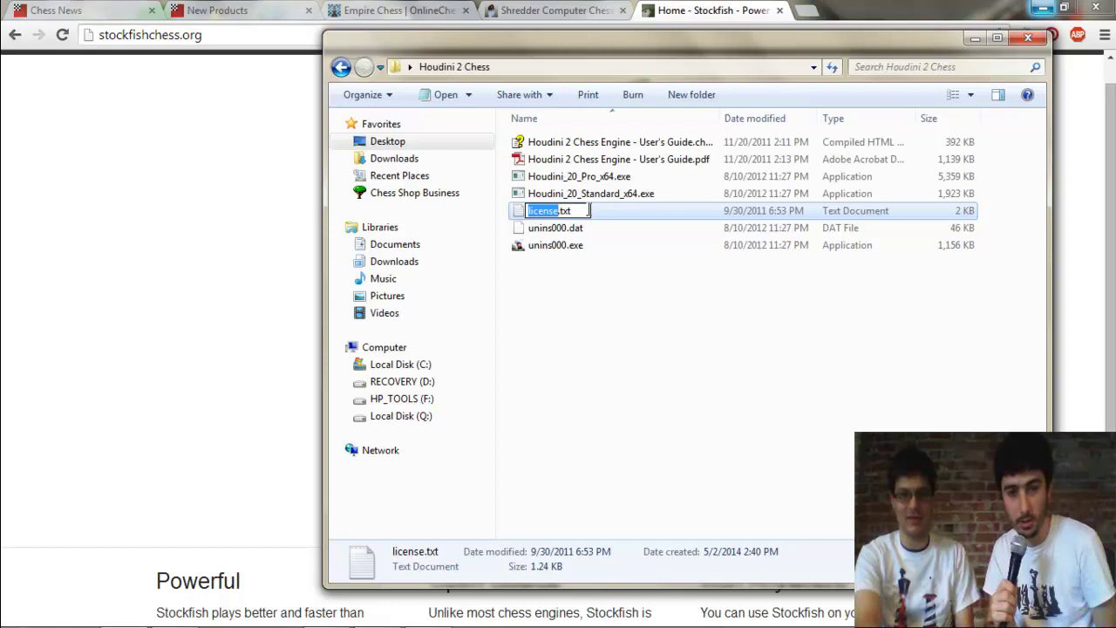
click(641, 290)
click(561, 212)
click(563, 209)
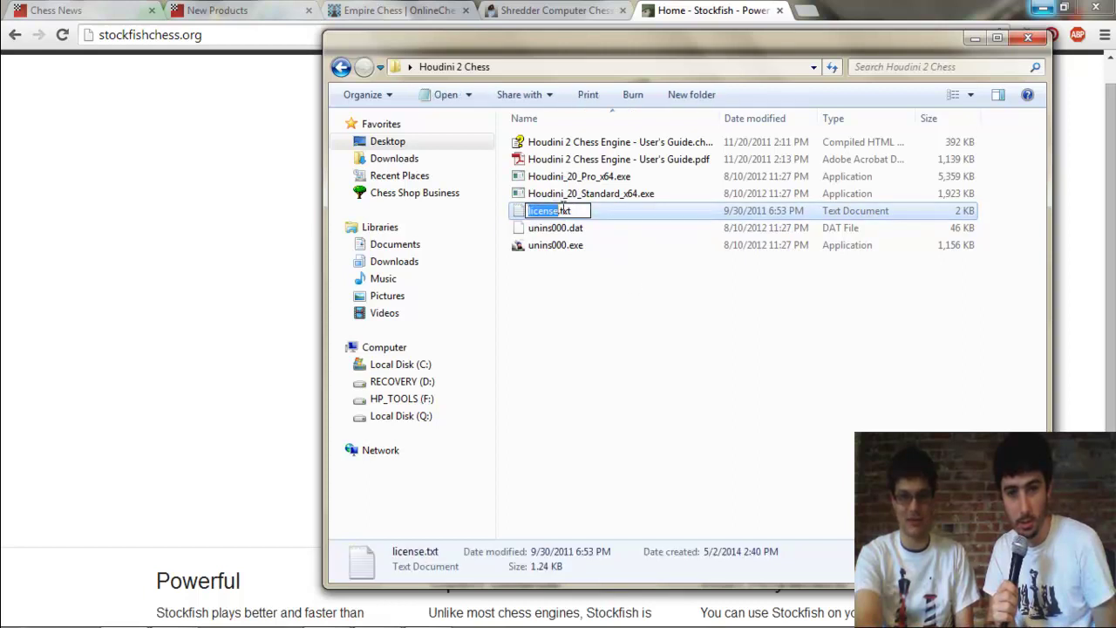
click(593, 279)
double_click(576, 214)
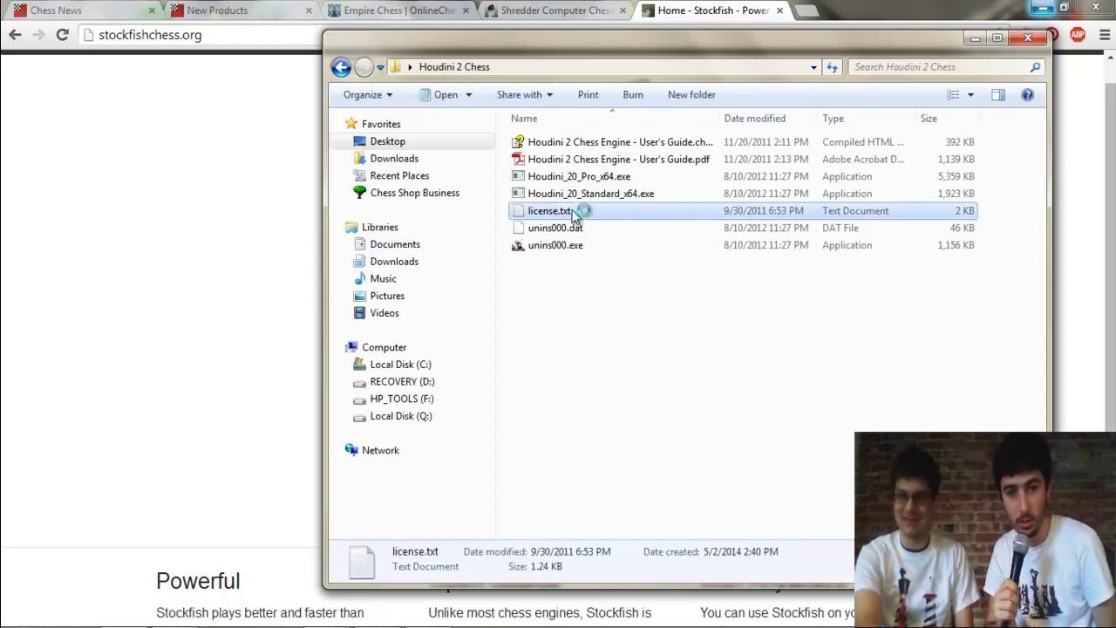
Read the licence maximized, close Notepad, and show the ChessBase Shop New Products page
key(Right)
key(Right)
key(Right)
key(Right)
key(Right)
key(Right)
key(Right)
key(Right)
key(Right)
key(Right)
key(Right)
key(Right)
key(Right)
key(Right)
key(Right)
key(Right)
key(Right)
key(Right)
key(Right)
key(Right)
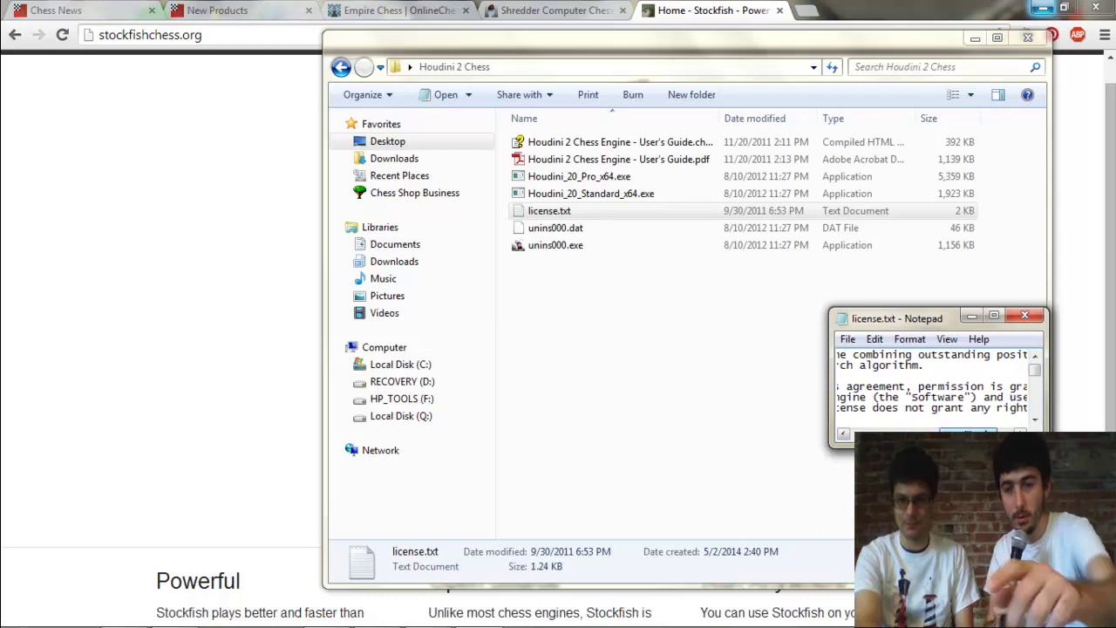
key(Left)
key(Left)
key(Left)
key(Left)
key(Left)
key(Left)
key(Left)
key(Left)
key(Left)
key(Left)
key(Left)
key(Left)
key(Left)
key(Left)
key(Left)
key(Left)
key(Left)
key(Left)
key(Left)
key(Left)
click(995, 315)
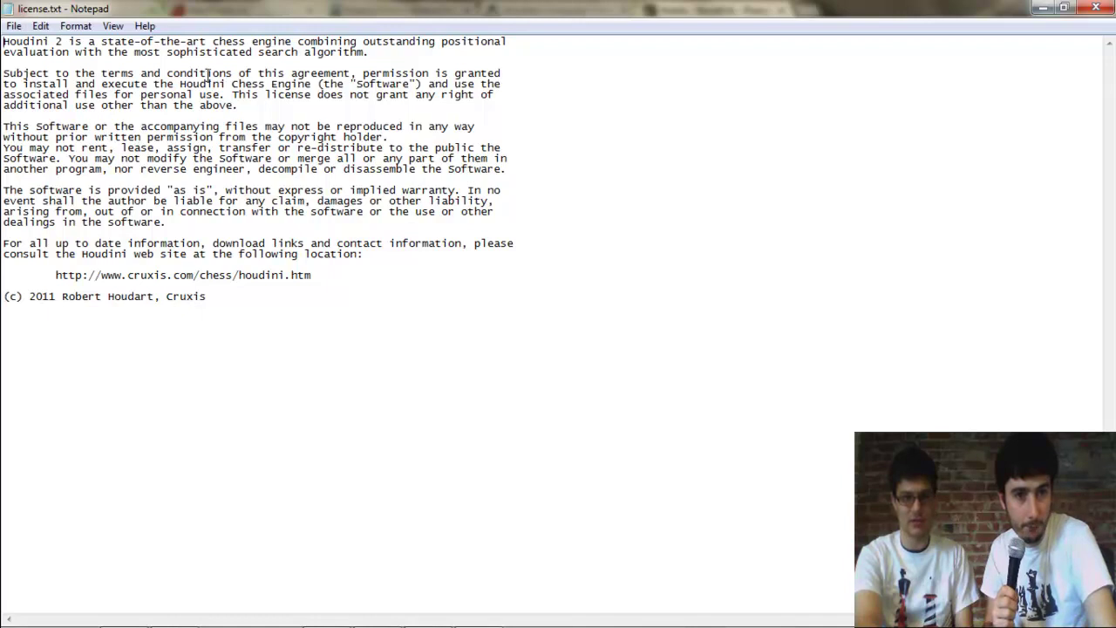
click(1082, 7)
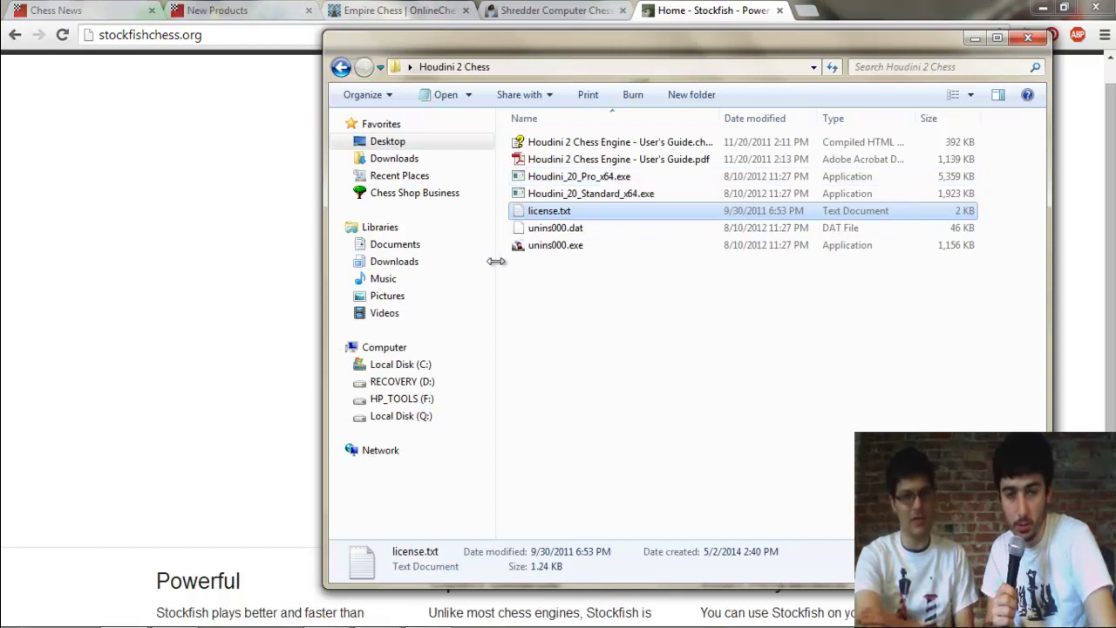
click(225, 11)
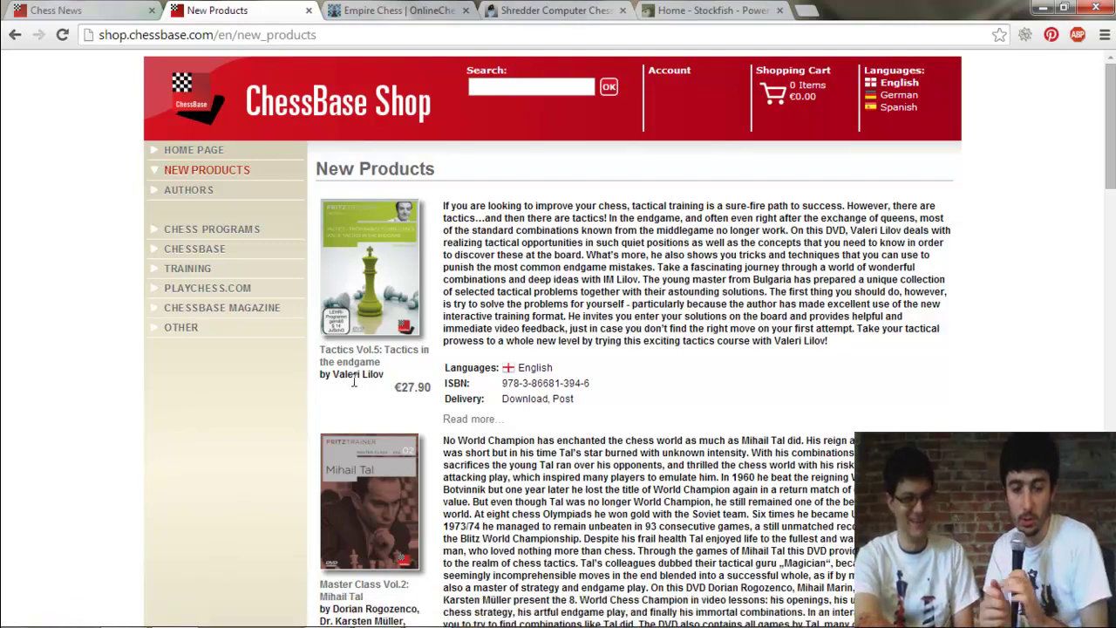
Back in ChessBase 11, preview game 9 (McDonnell vs De Labourdonnais), then preview Big Database 2010
click(429, 623)
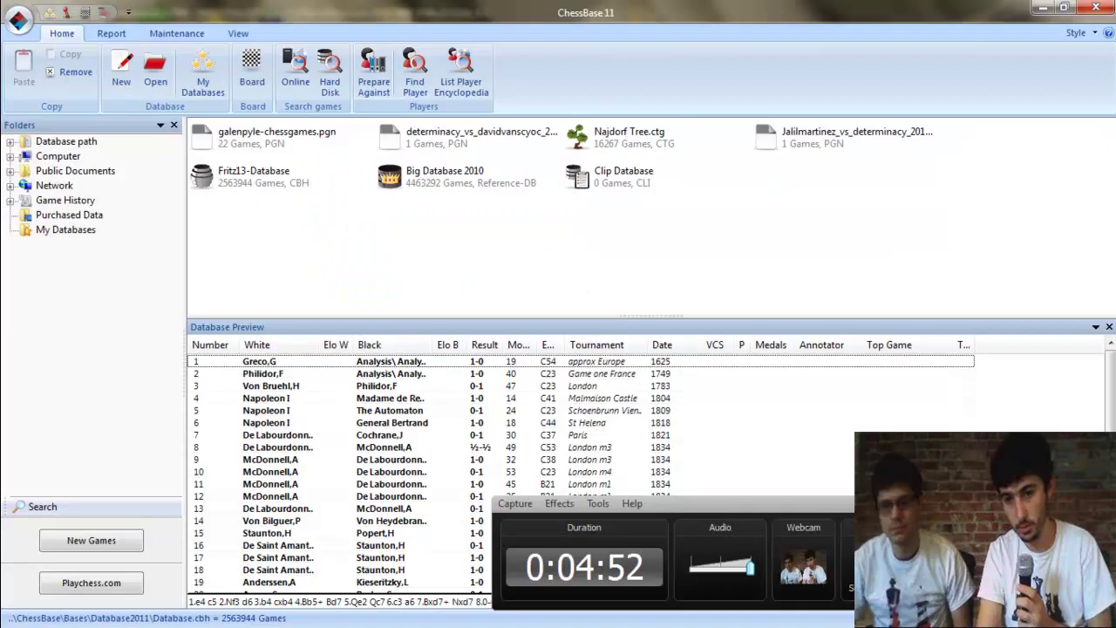
click(270, 460)
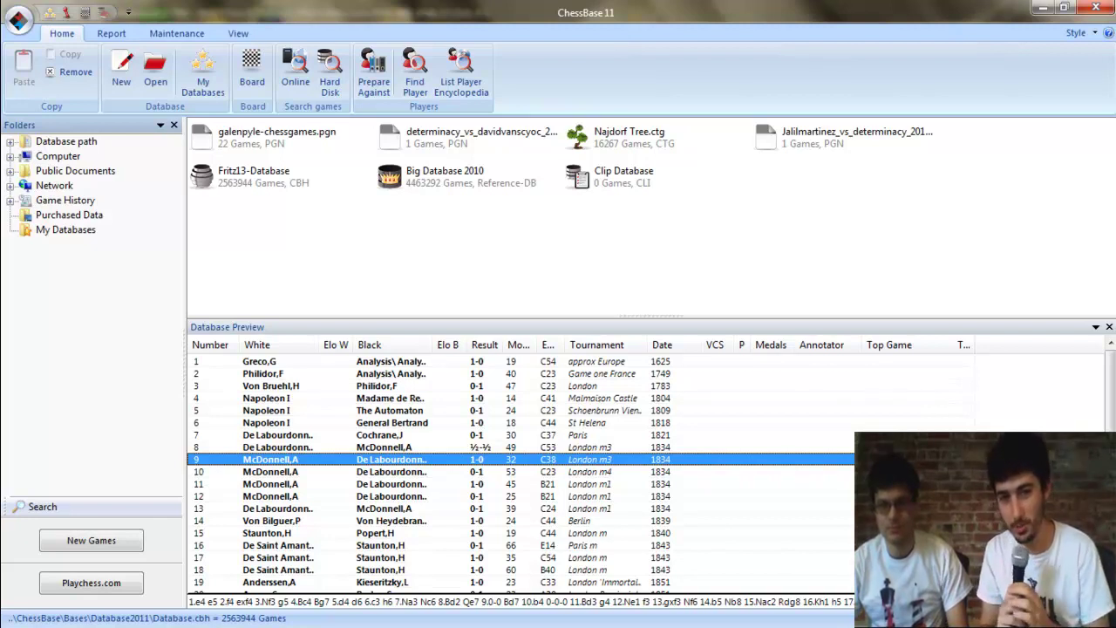
click(478, 184)
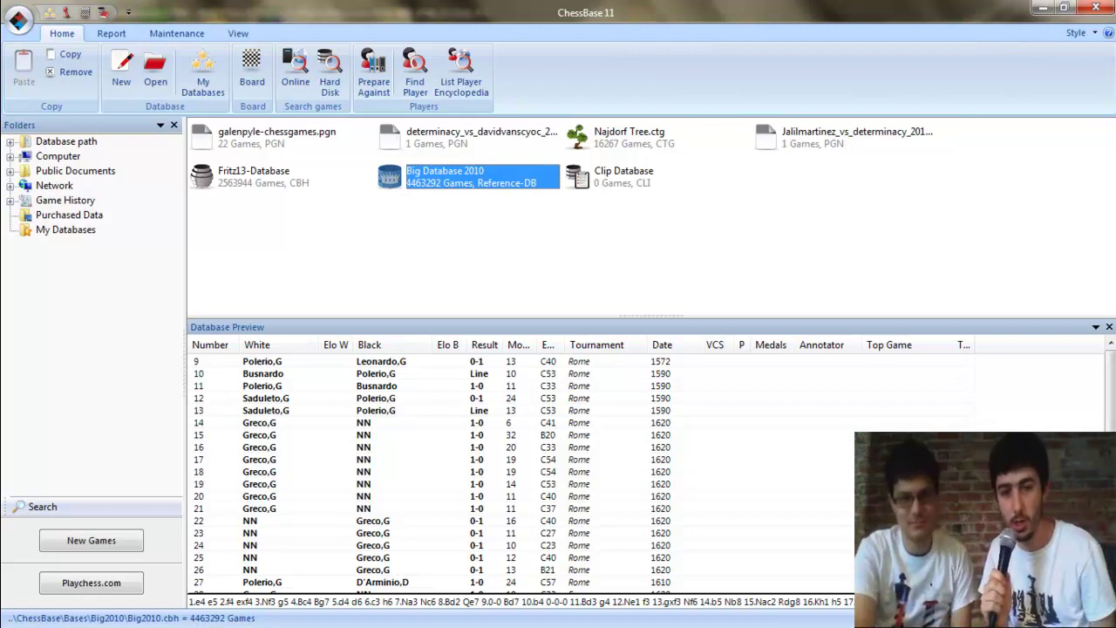
Scroll the database list and switch Big Database 2010's preview to the opening-reference game list
scroll(1110, 429, down, 19)
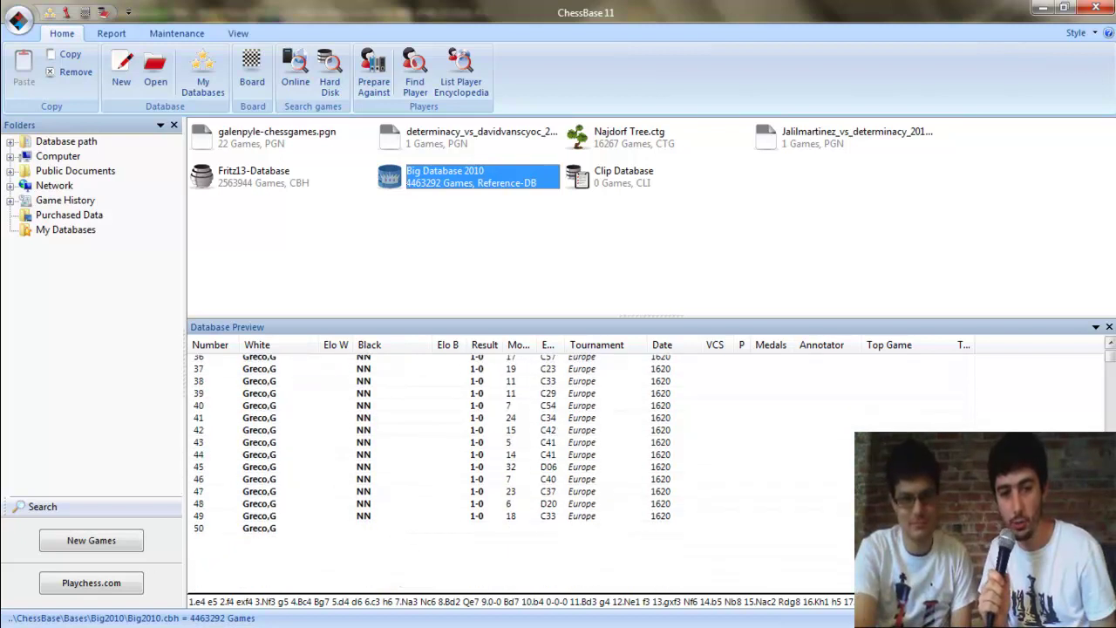
click(1111, 429)
drag(1111, 359, 1110, 593)
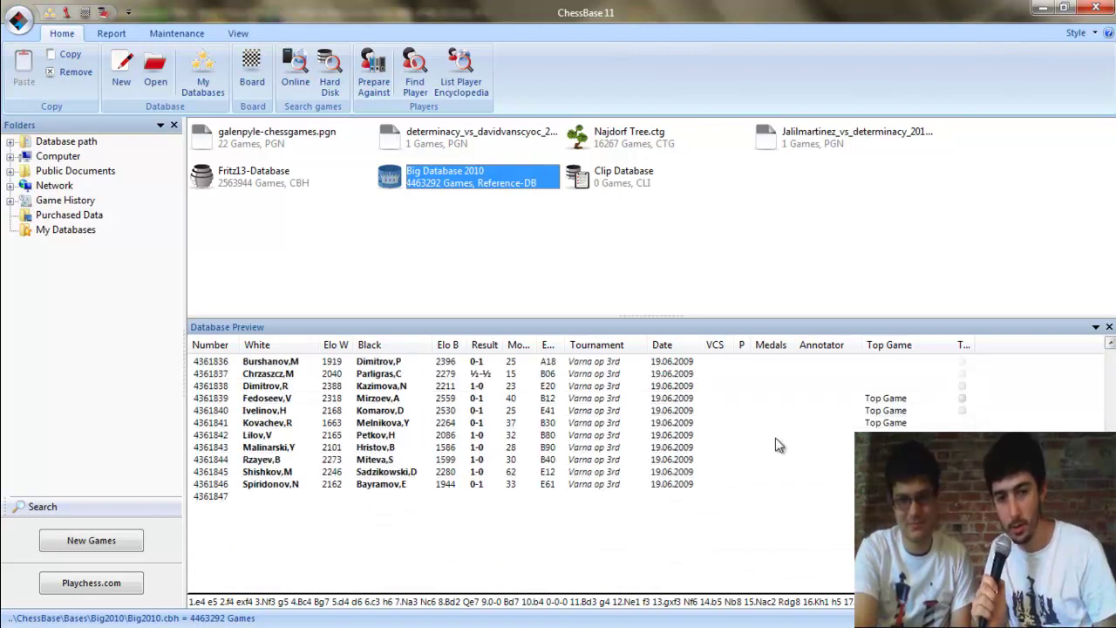
right_click(492, 183)
click(513, 232)
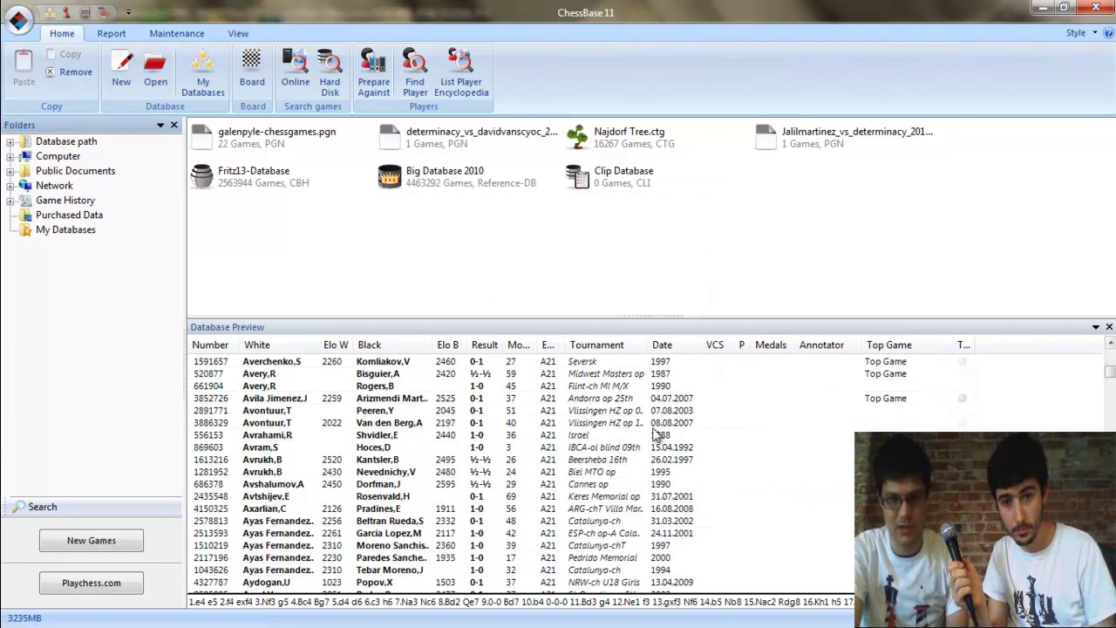
Preview the 1988 Israel and 2007 Andorra games, then pick the 2004 Salsomaggiore game
click(610, 434)
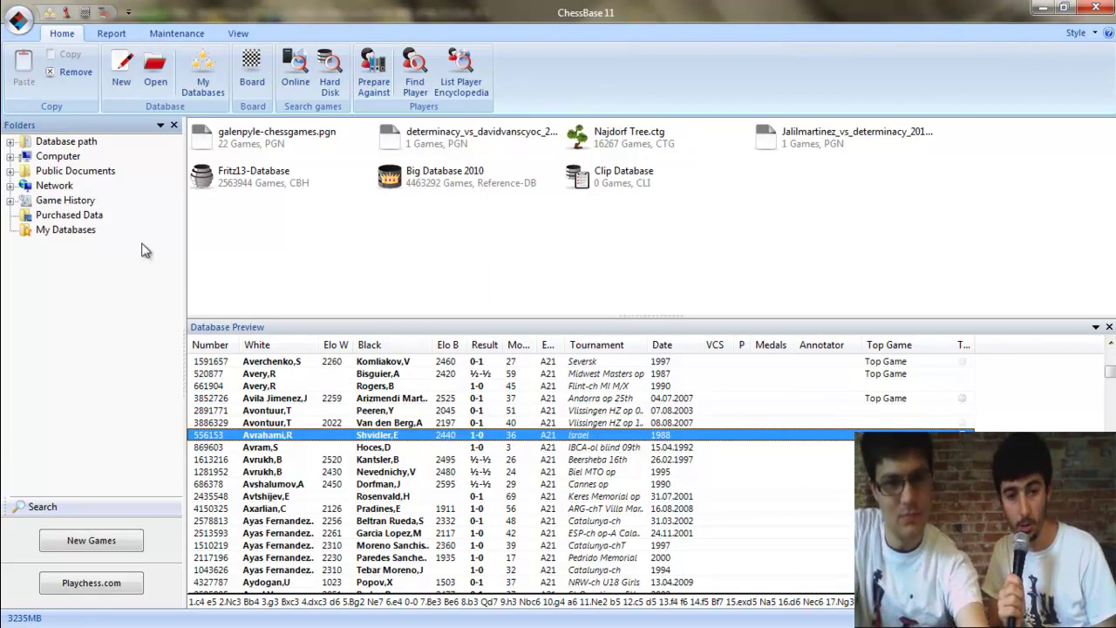
click(663, 398)
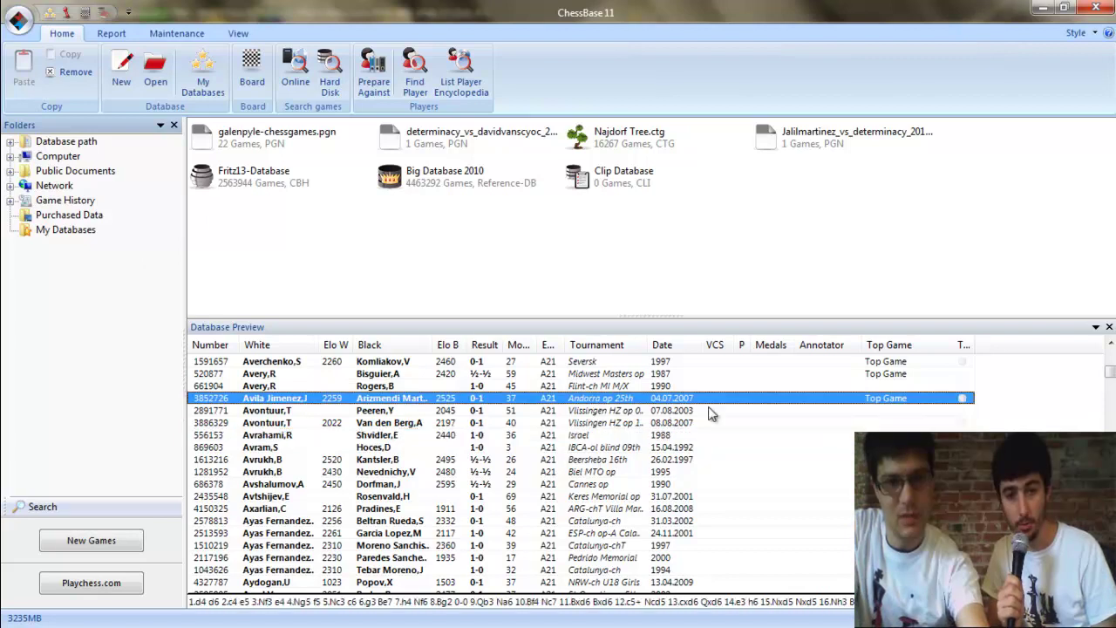
scroll(711, 414, up, 4)
drag(1110, 365, 1111, 389)
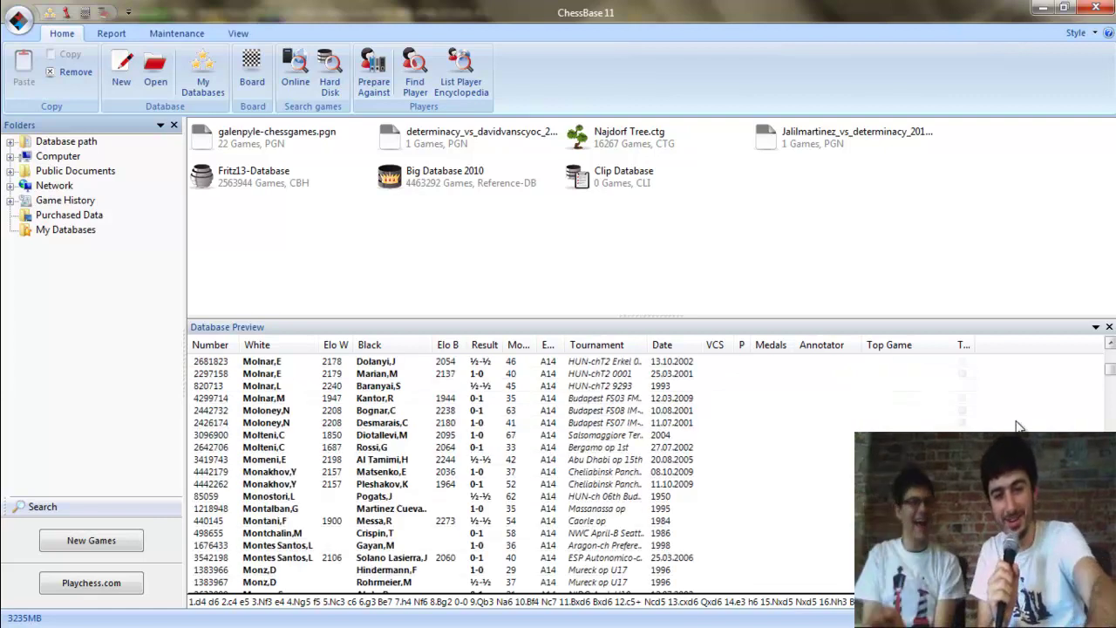
click(473, 436)
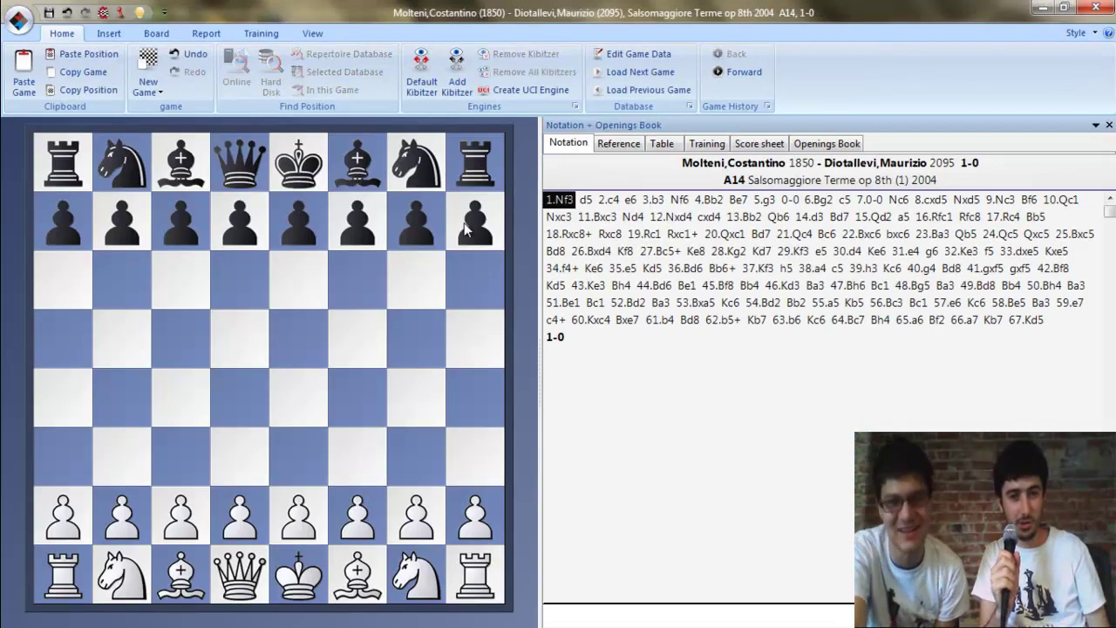
Step through the Molteni–Diotallevi opening to 8.cxd5, then back one move to 7...Nc6
key(Right)
key(Right)
key(Right)
key(Right)
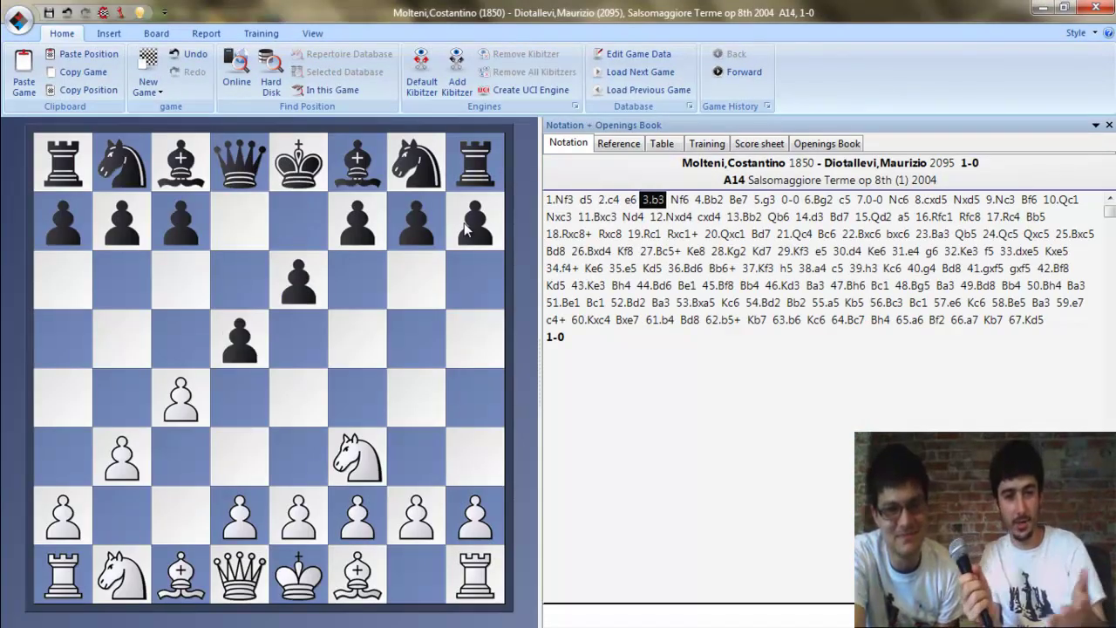
key(Right)
key(Right)
key(Right)
key(Right)
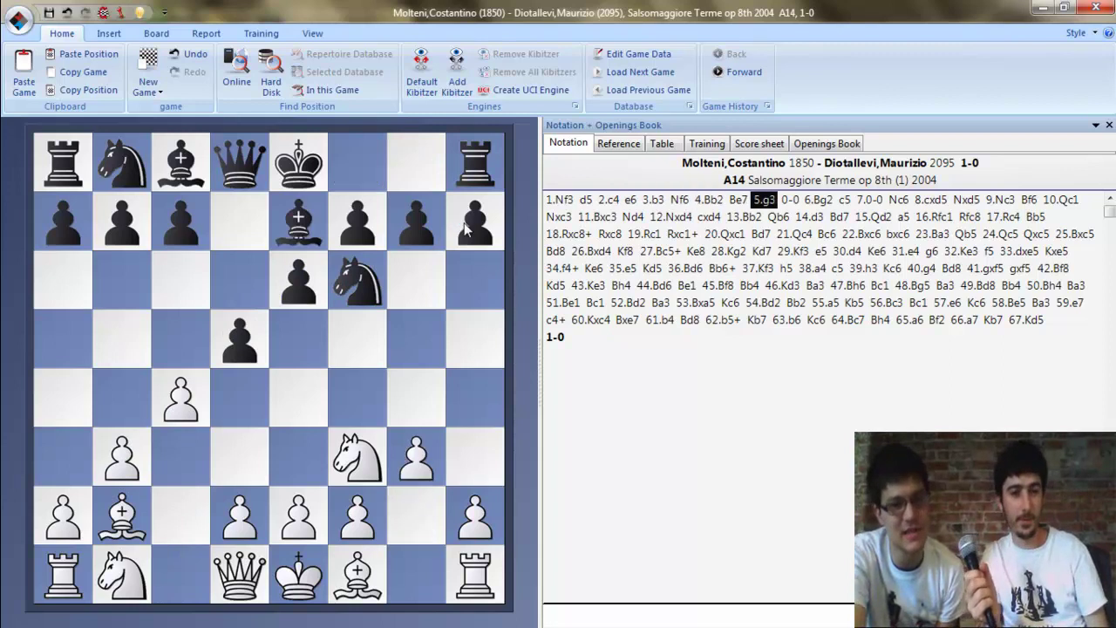
key(Right)
key(Right)
key(Right)
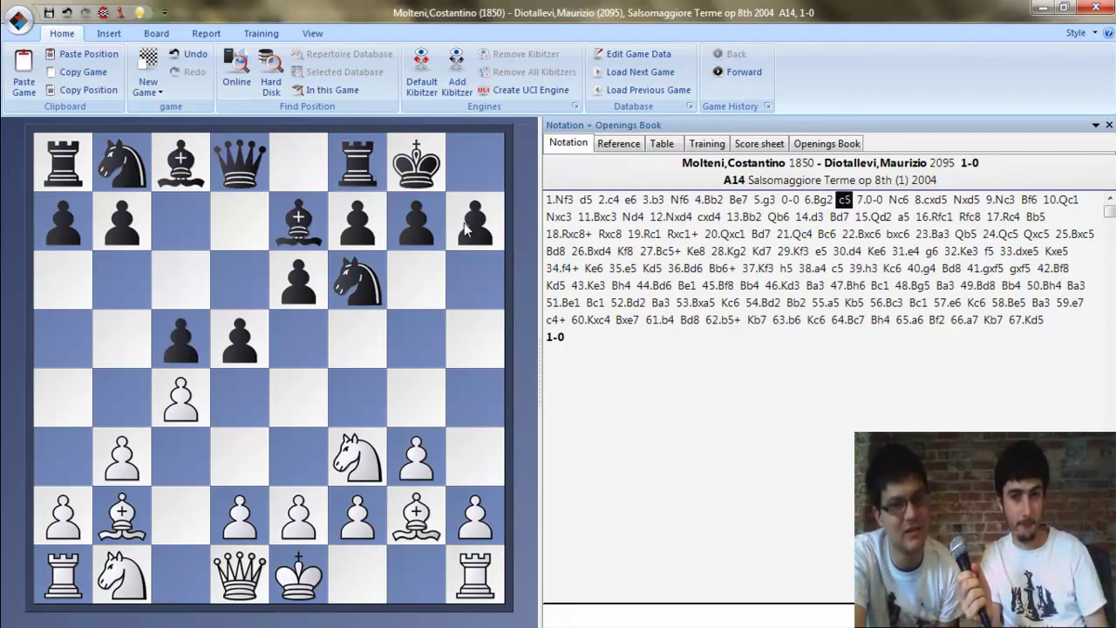
key(Right)
key(Right)
key(Right)
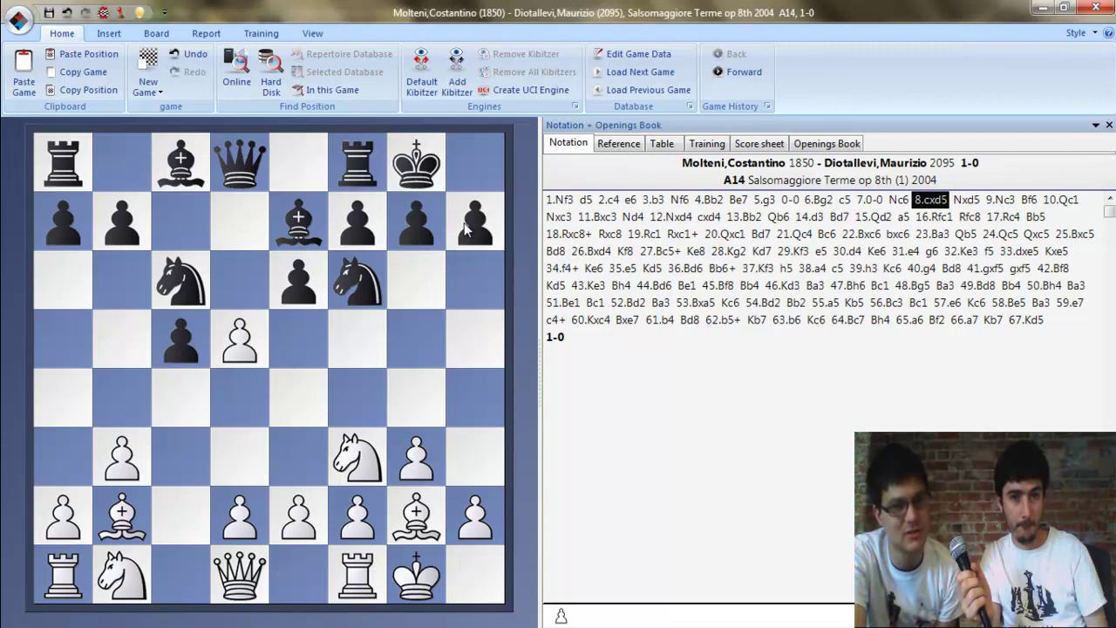
key(Right)
key(Right)
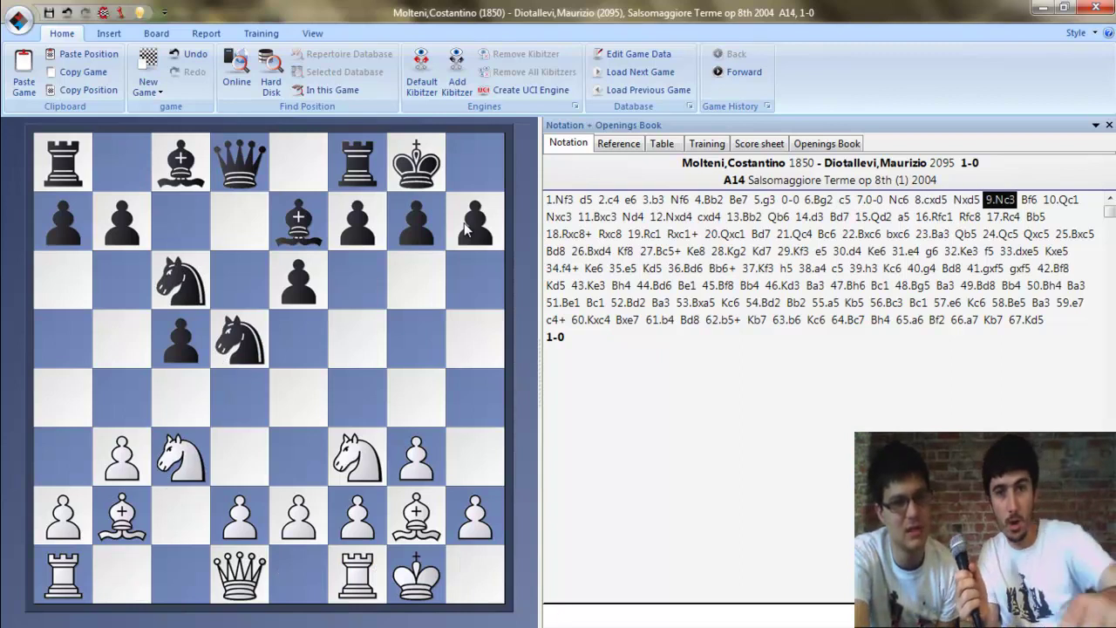
key(Left)
key(Left)
key(Left)
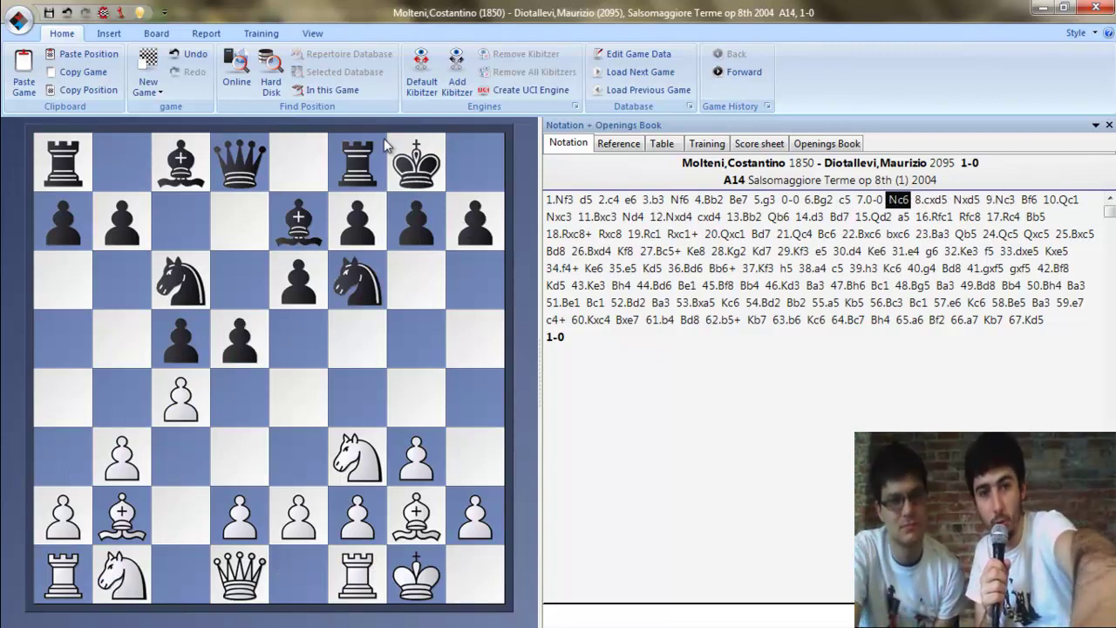
Add Houdini 2.0c Pro x64 as a kibitzer, docked under the notation
click(456, 83)
double_click(434, 214)
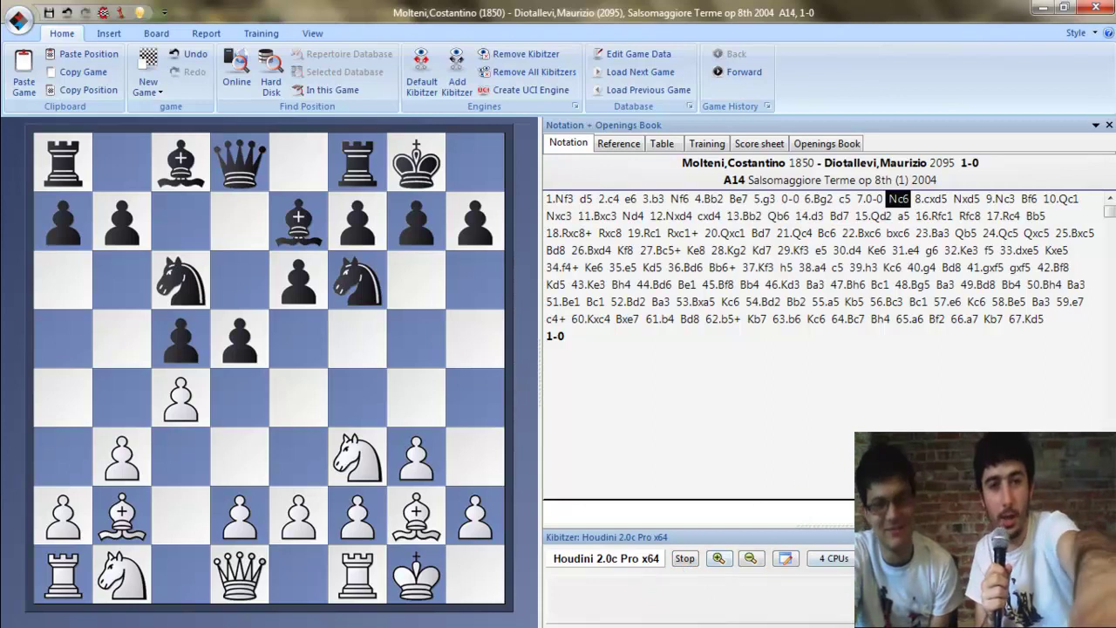
drag(907, 536, 924, 541)
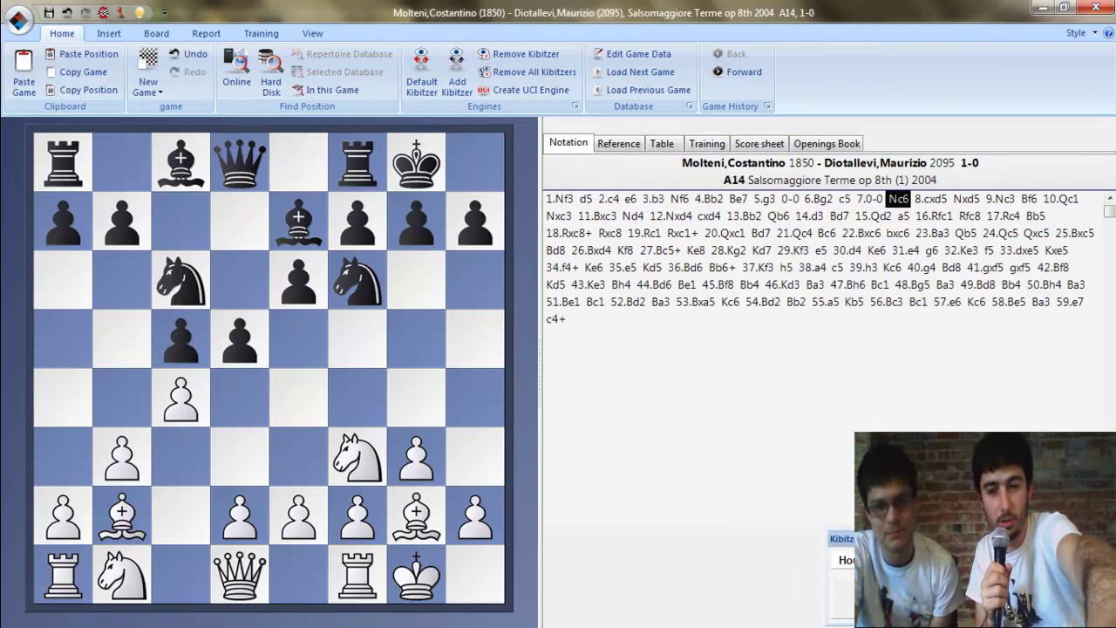
double_click(842, 538)
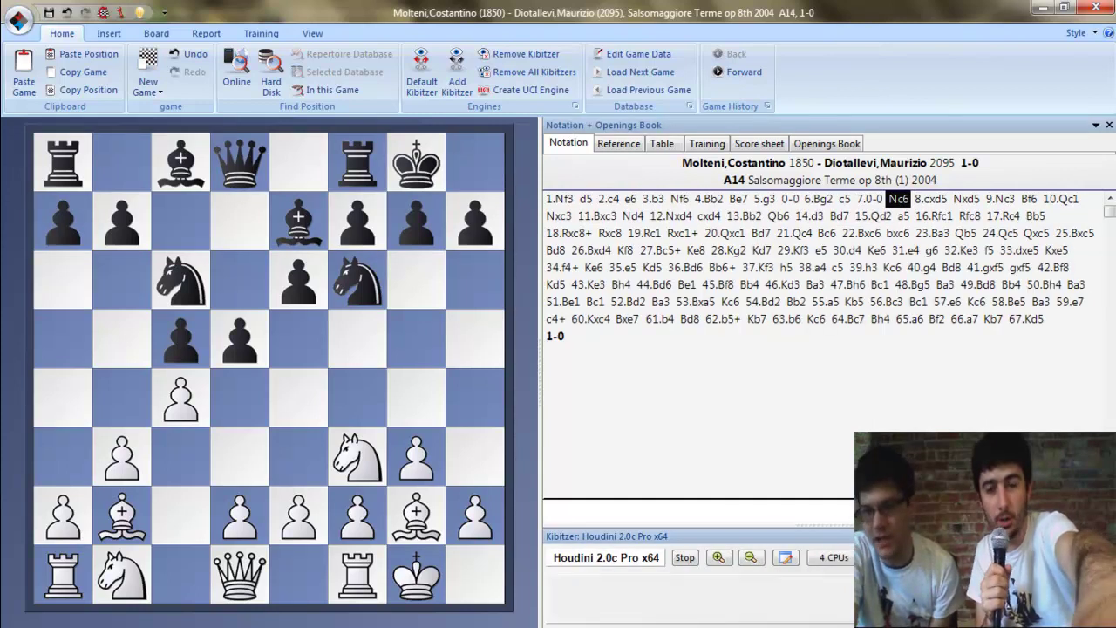
Close the Houdini kibitzer and load Fritz 13 as the default kibitzer engine
click(1110, 535)
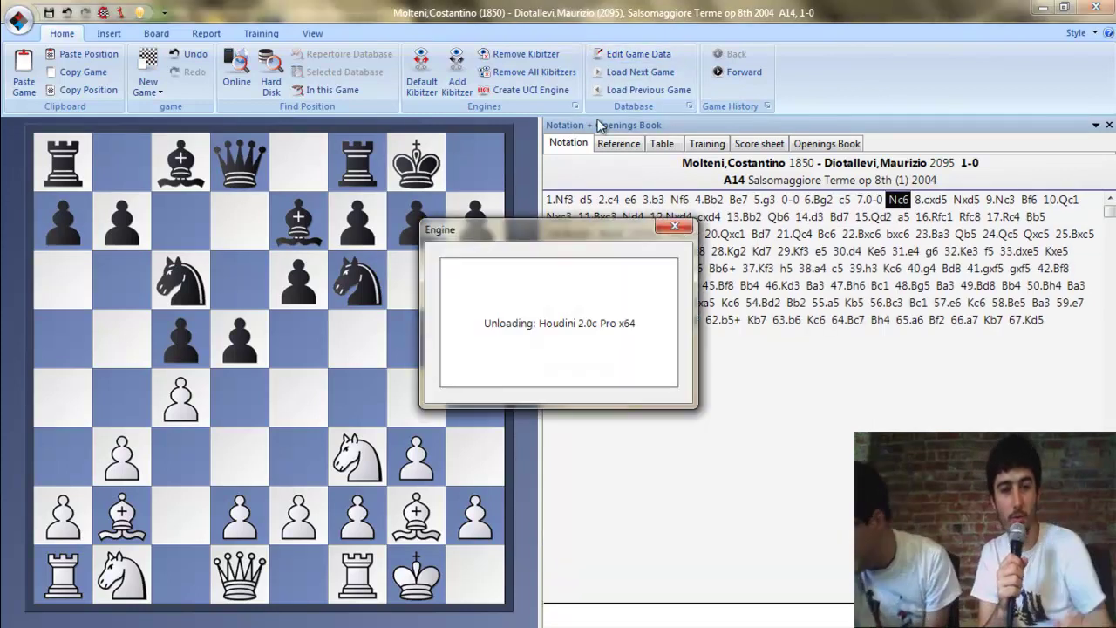
click(459, 85)
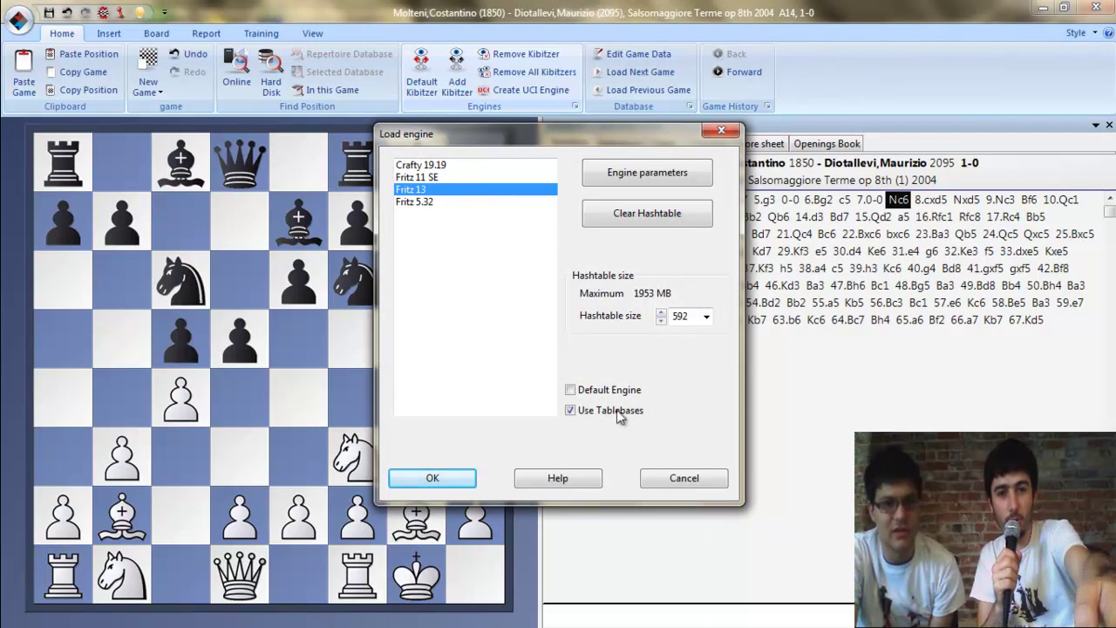
click(692, 478)
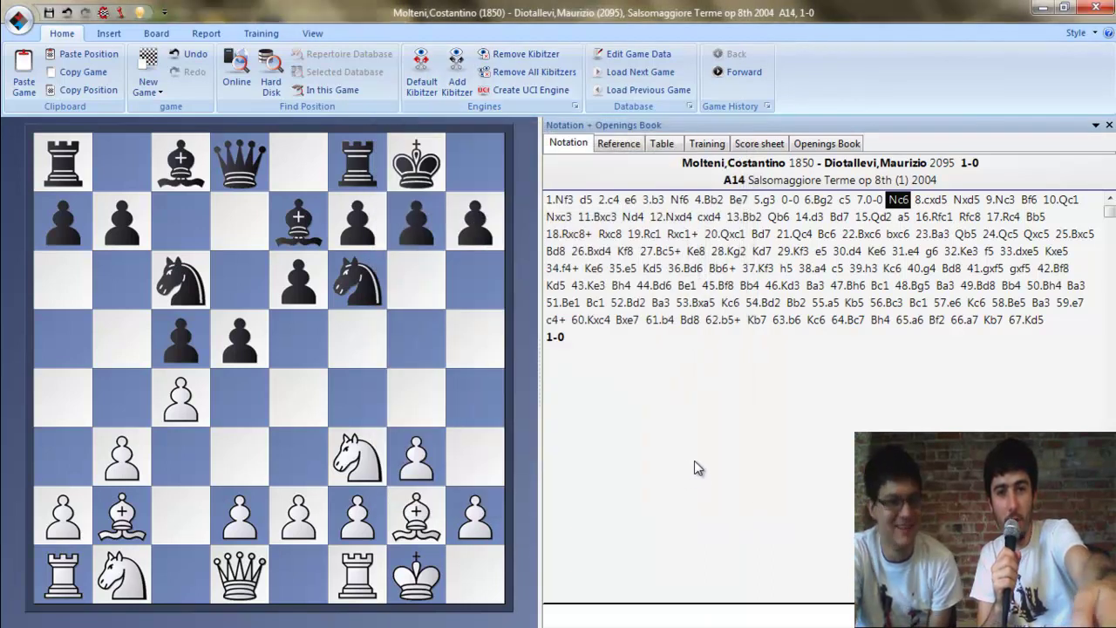
click(456, 74)
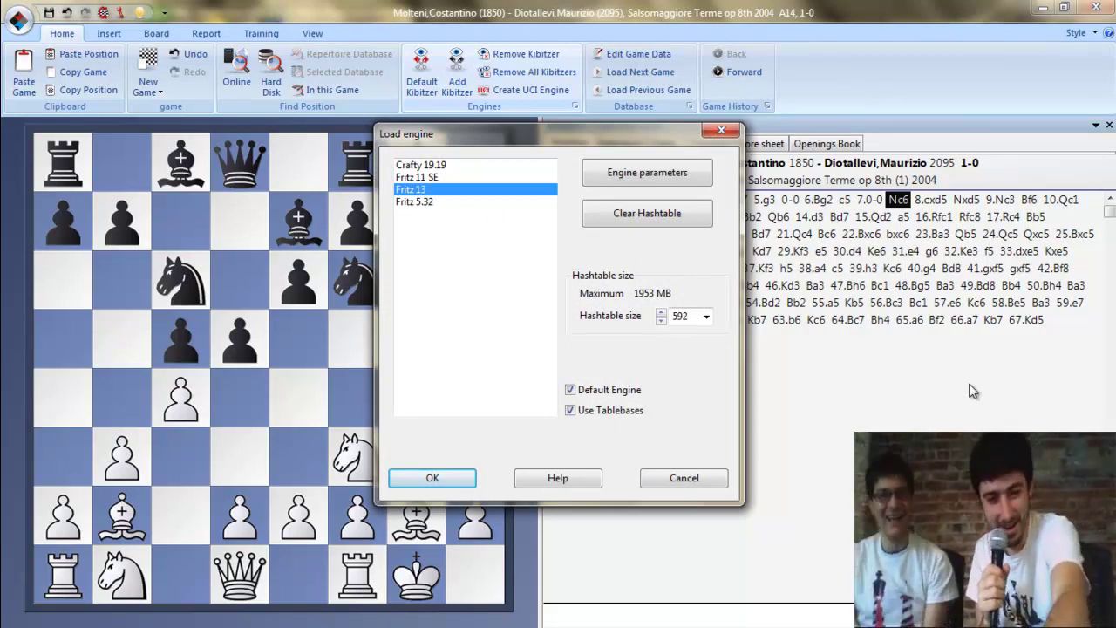
key(Return)
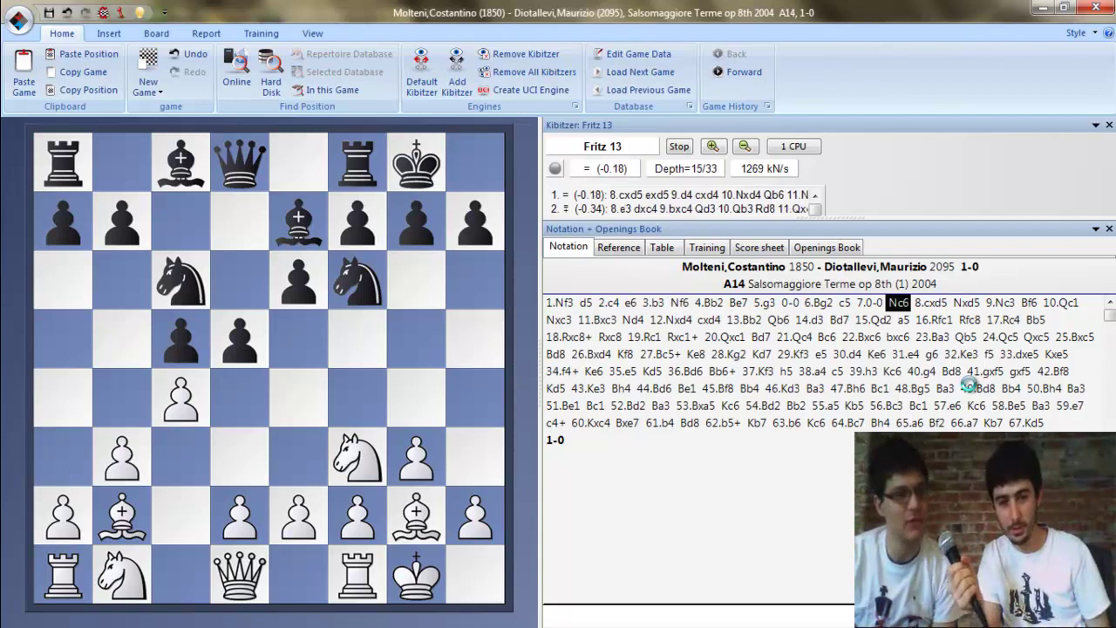
Advance the game to 16.Rfc1 and enlarge the Fritz 13 pane to show depth and best line
key(Right)
key(Right)
key(Right)
key(Right)
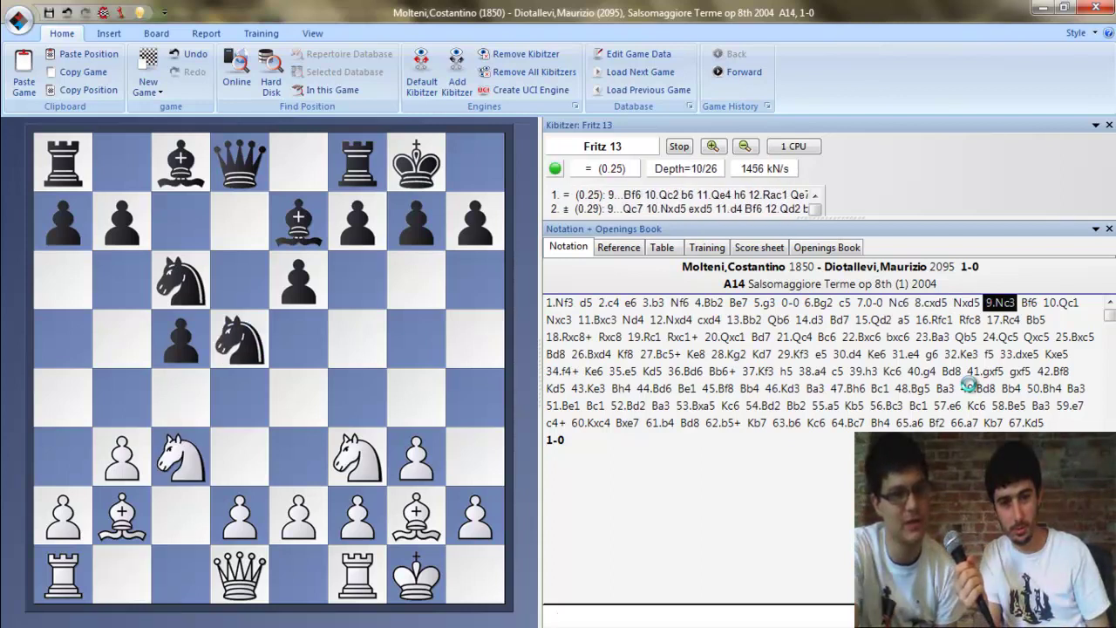
key(Right)
key(Right)
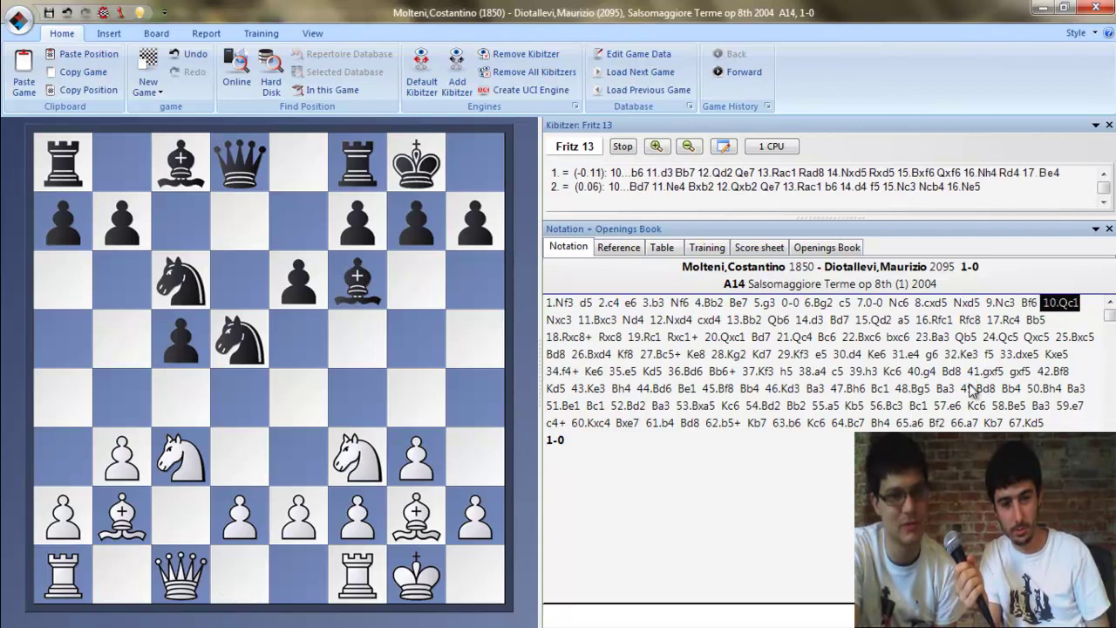
key(Right)
key(Right)
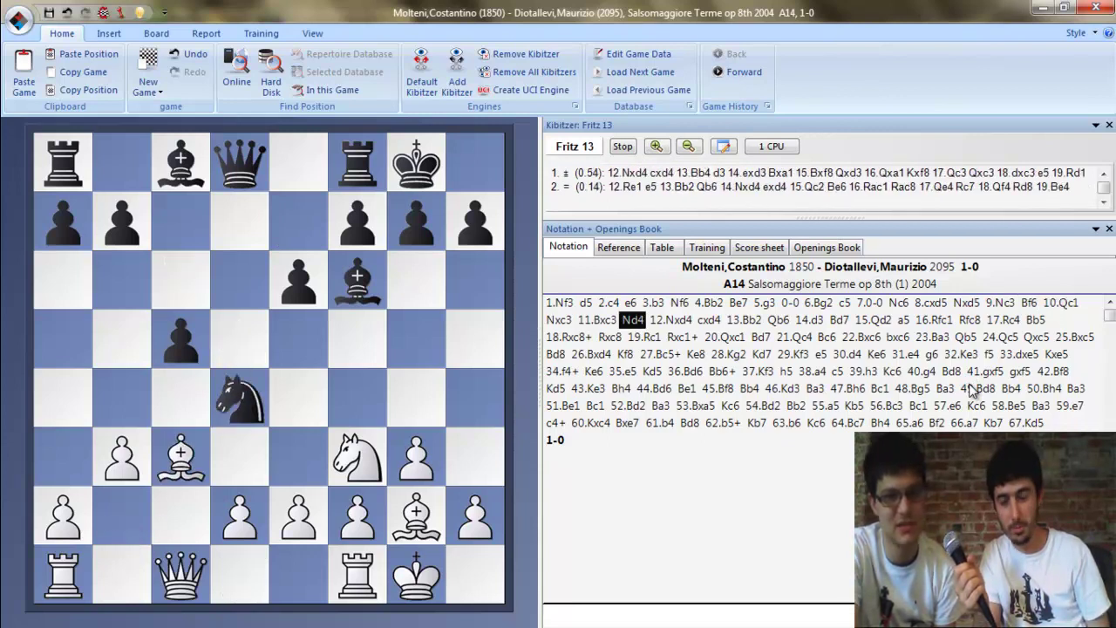
key(Right)
key(Right)
key(Right)
key(Right)
key(Right)
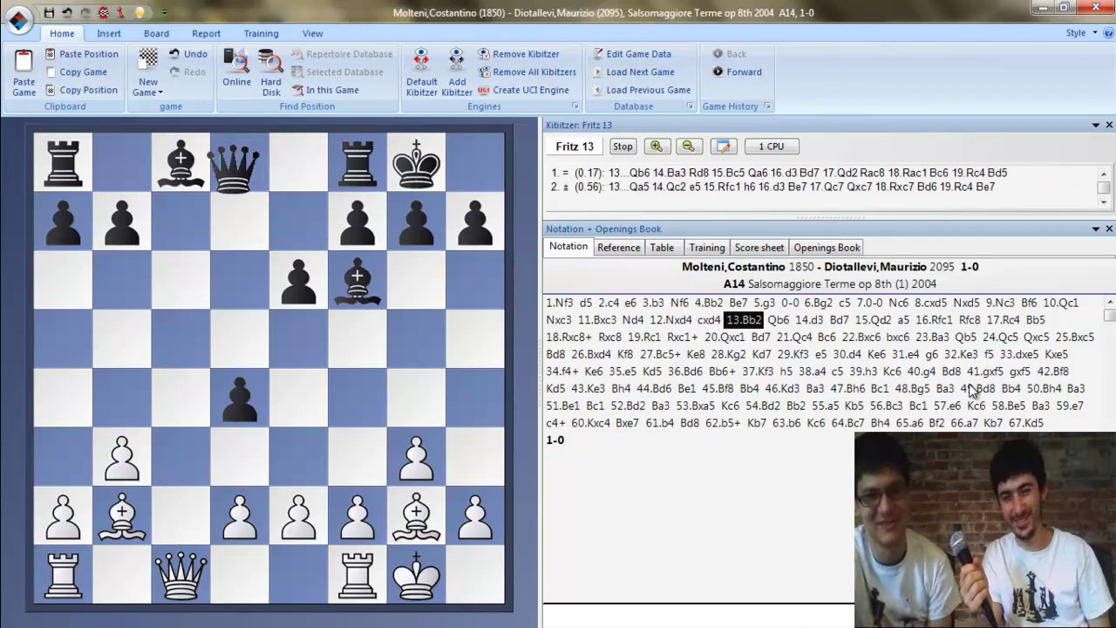
key(Right)
key(Right)
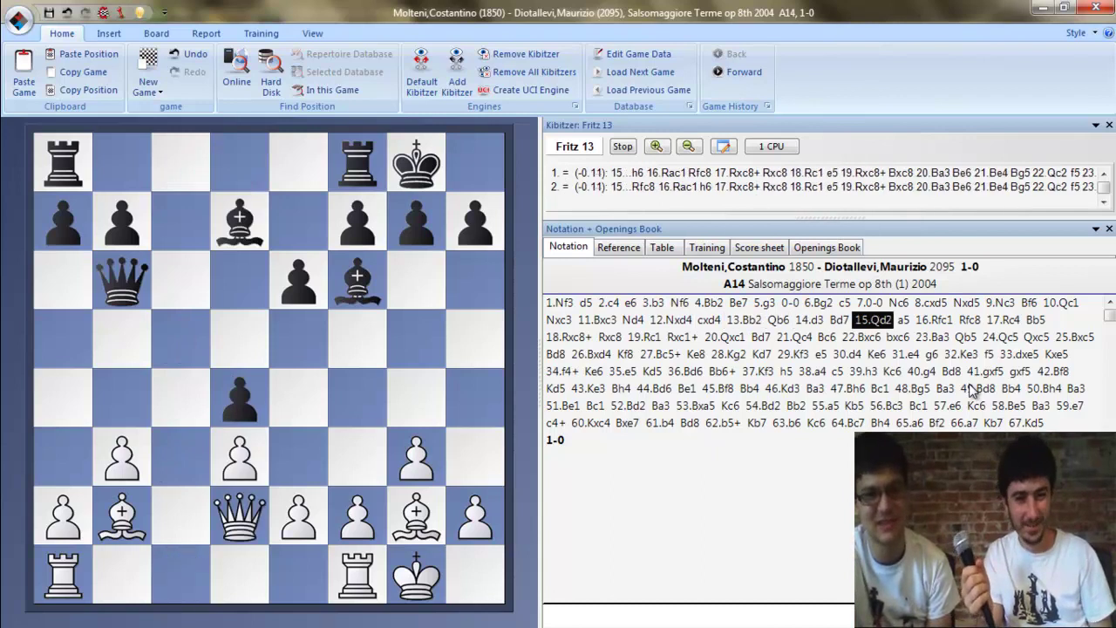
key(Right)
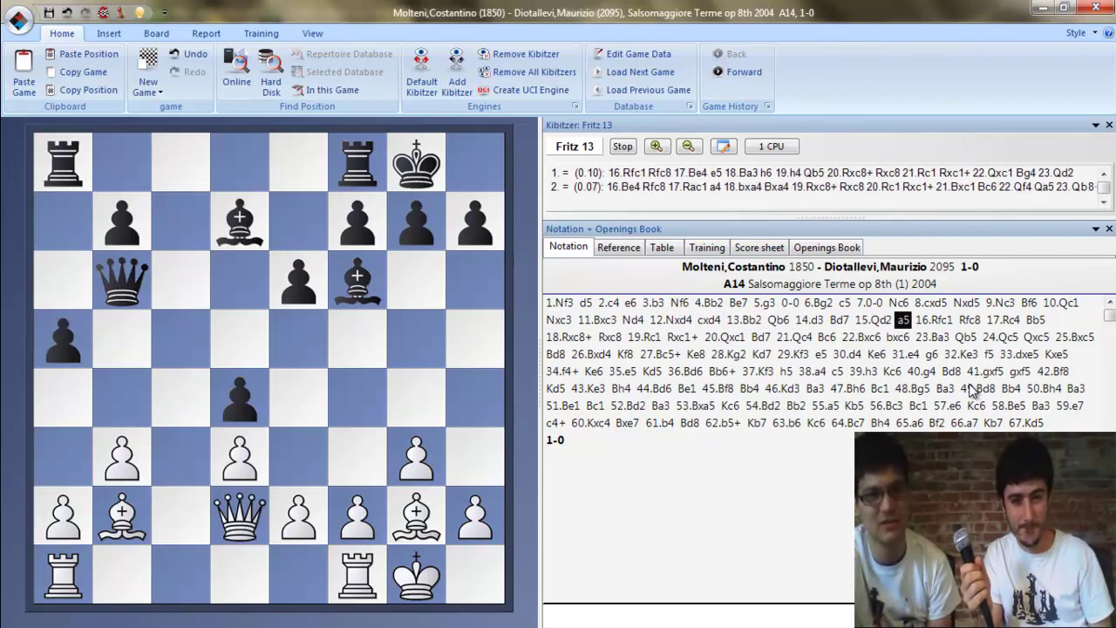
key(Right)
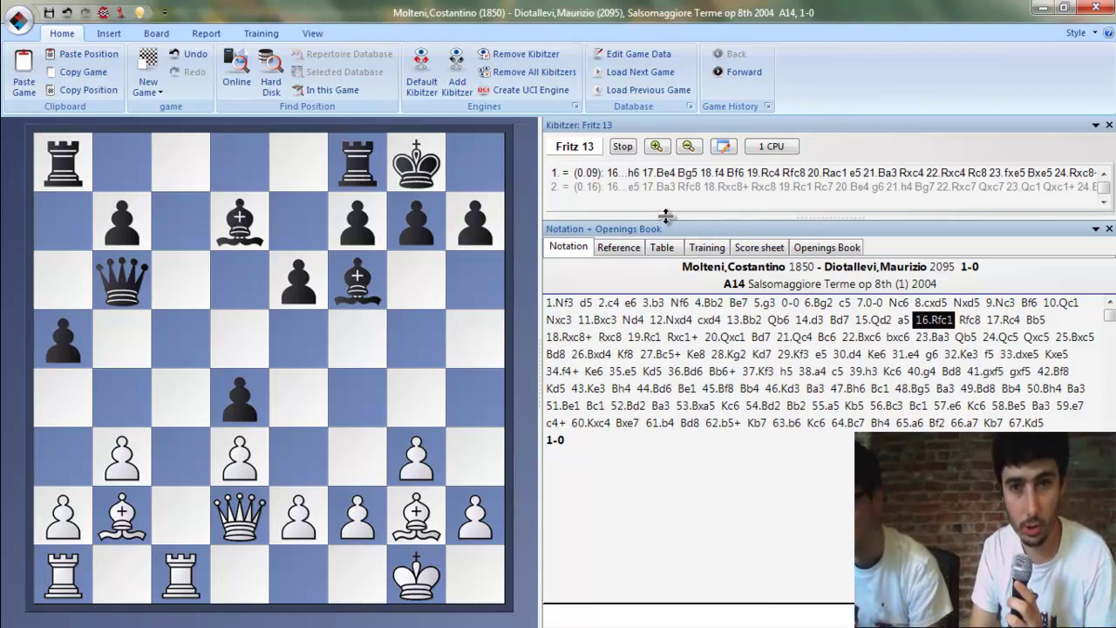
drag(665, 215, 665, 262)
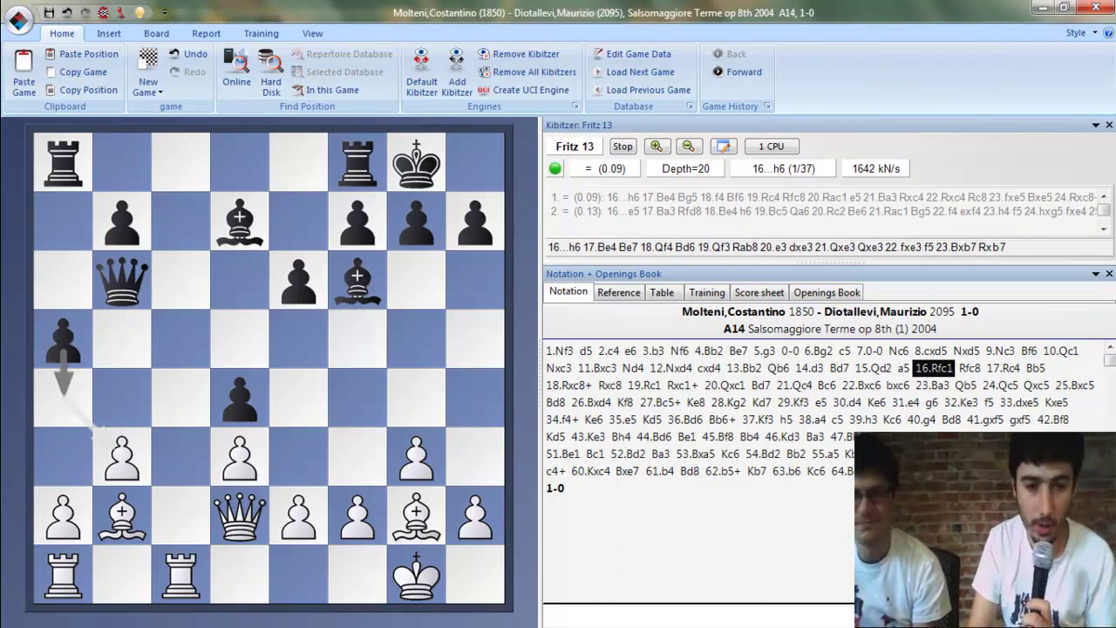
Bring the database window forward and browse Big Database 2010's context menu without choosing anything
key(super)
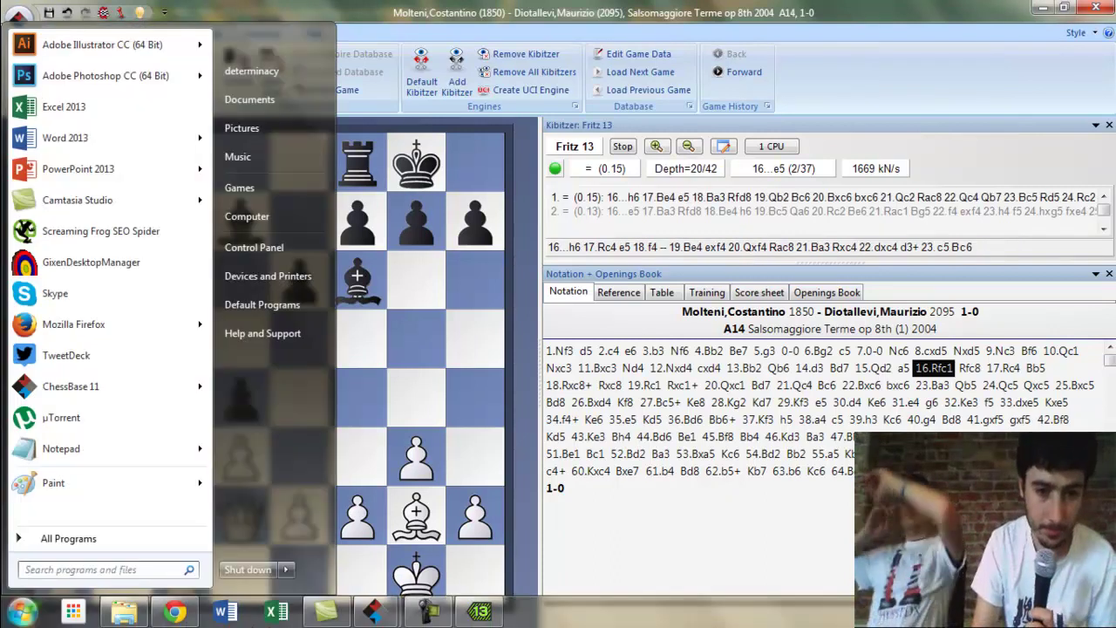
click(366, 617)
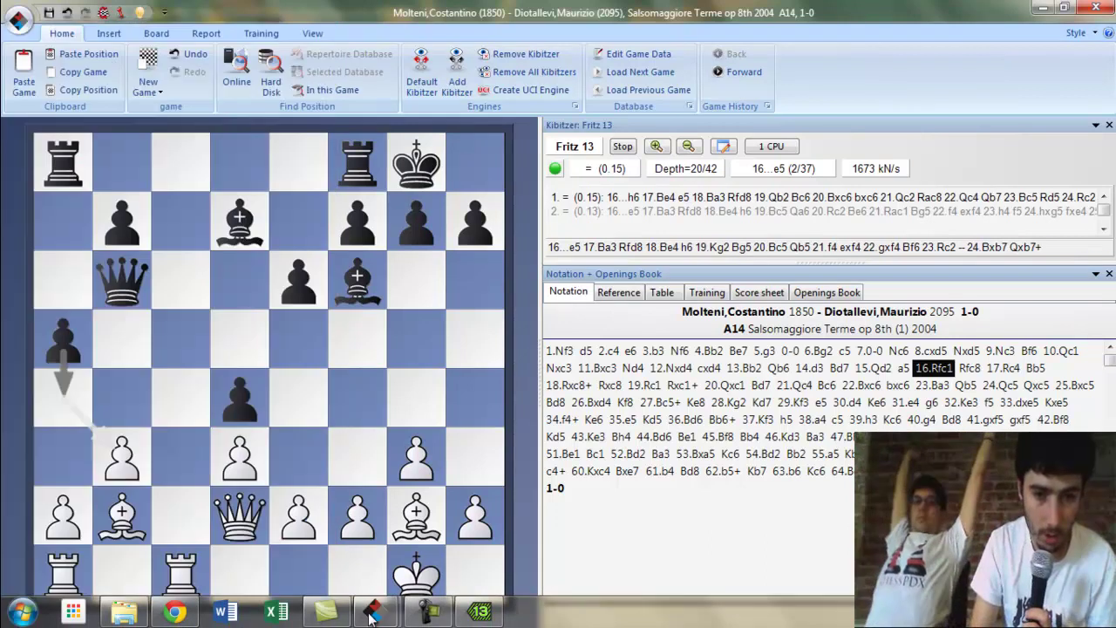
click(316, 545)
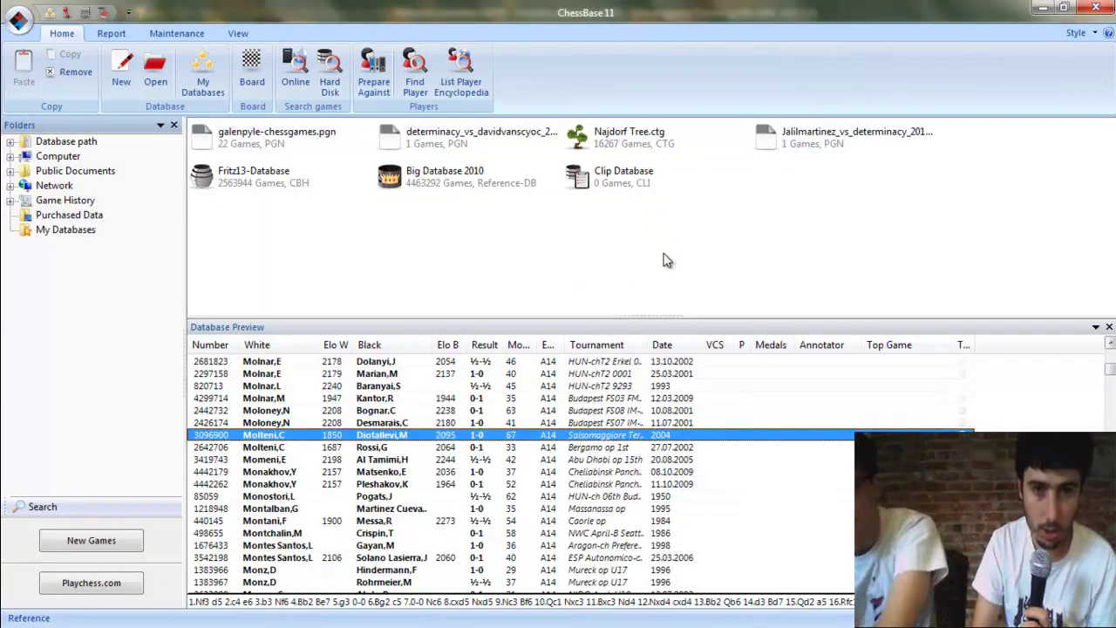
click(482, 182)
right_click(482, 181)
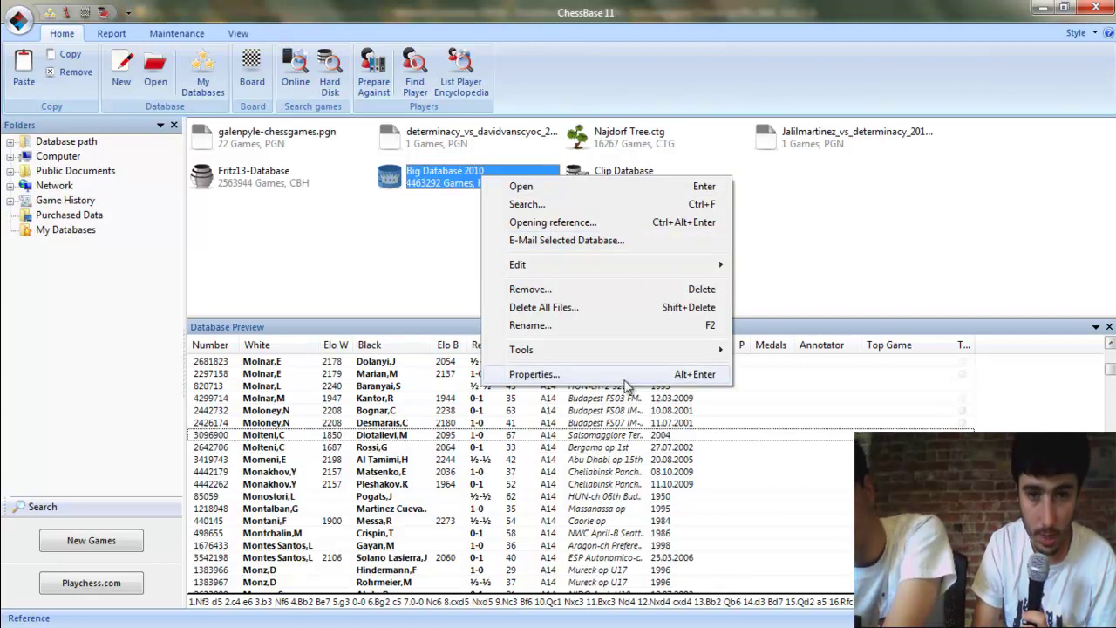
mouse_move(641, 355)
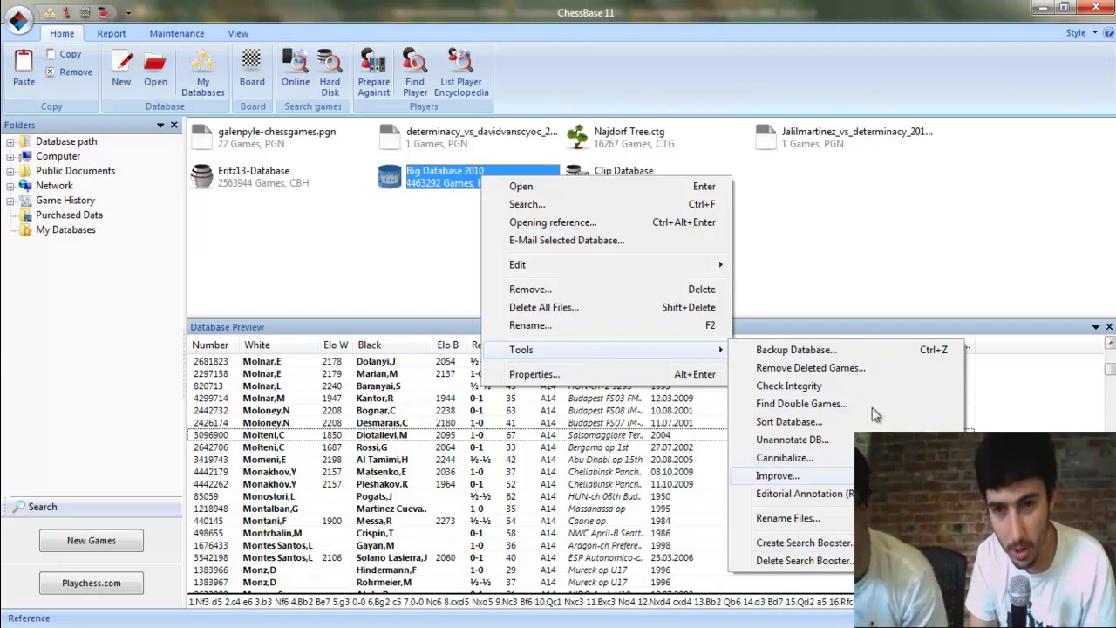
click(874, 275)
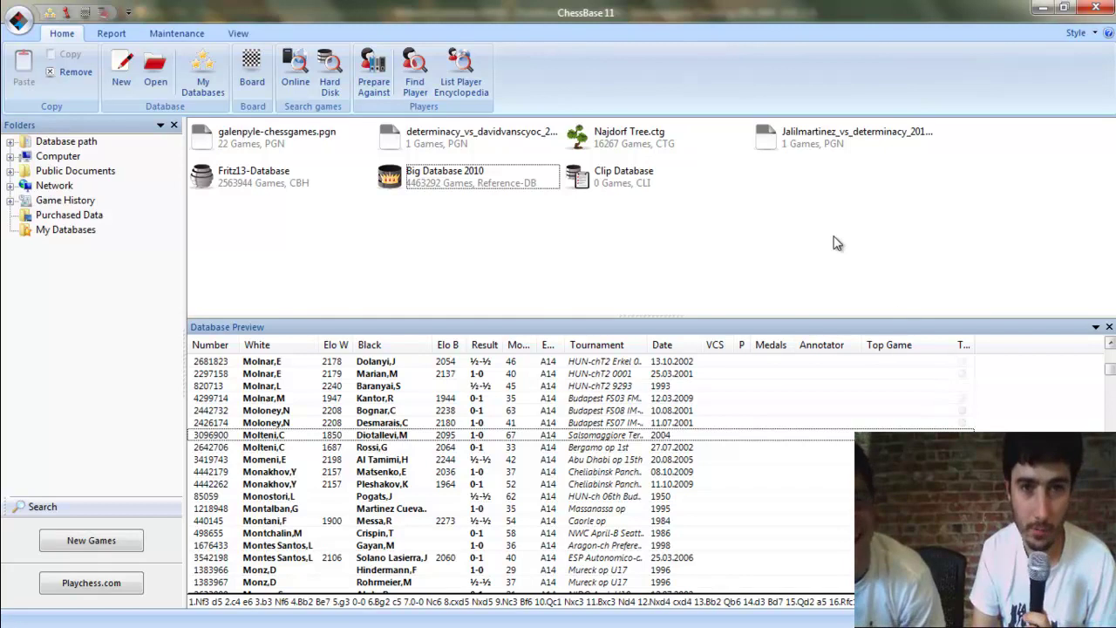
Open Najdorf Tree.ctg and play through to 6.Bg5 e6, showing seventh-move options led by 7.f4
click(654, 143)
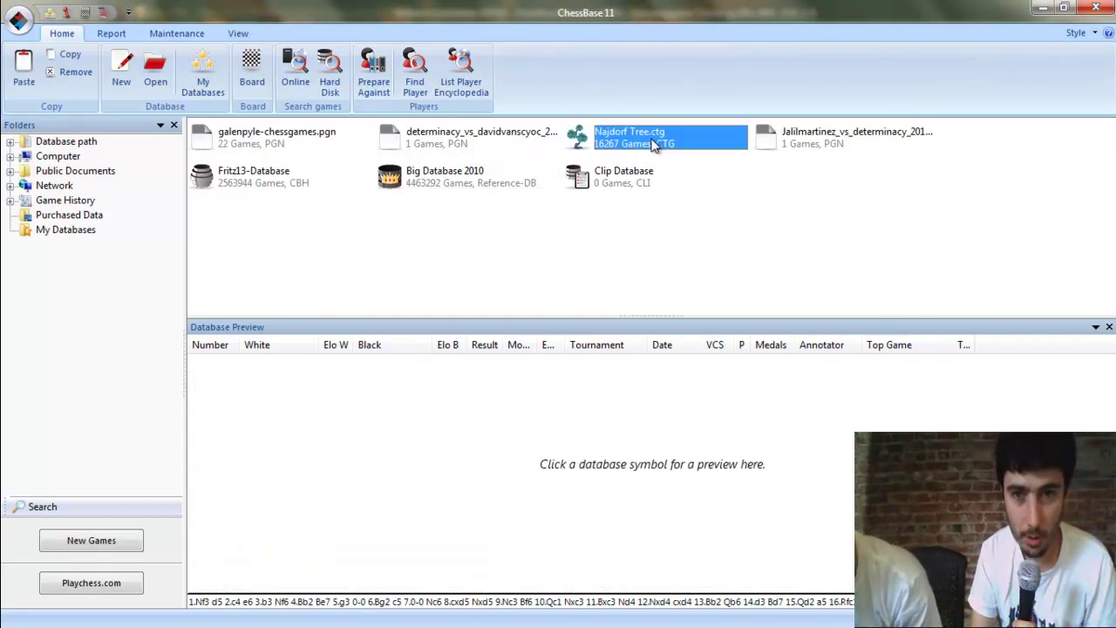
right_click(654, 144)
click(678, 149)
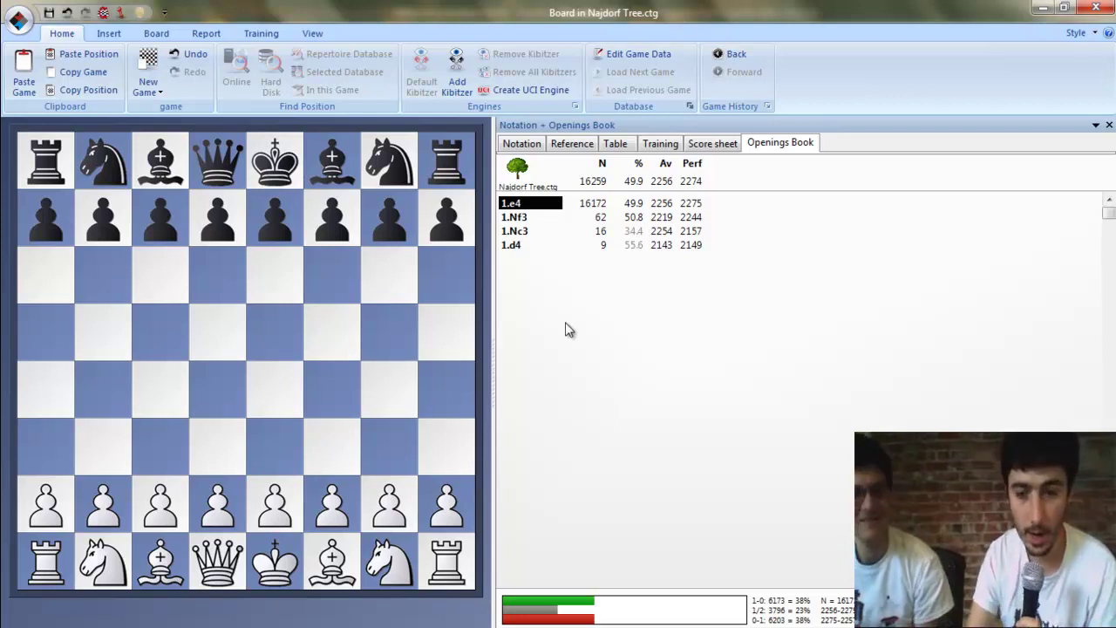
key(Right)
key(Right)
key(Right)
key(Right)
key(Right)
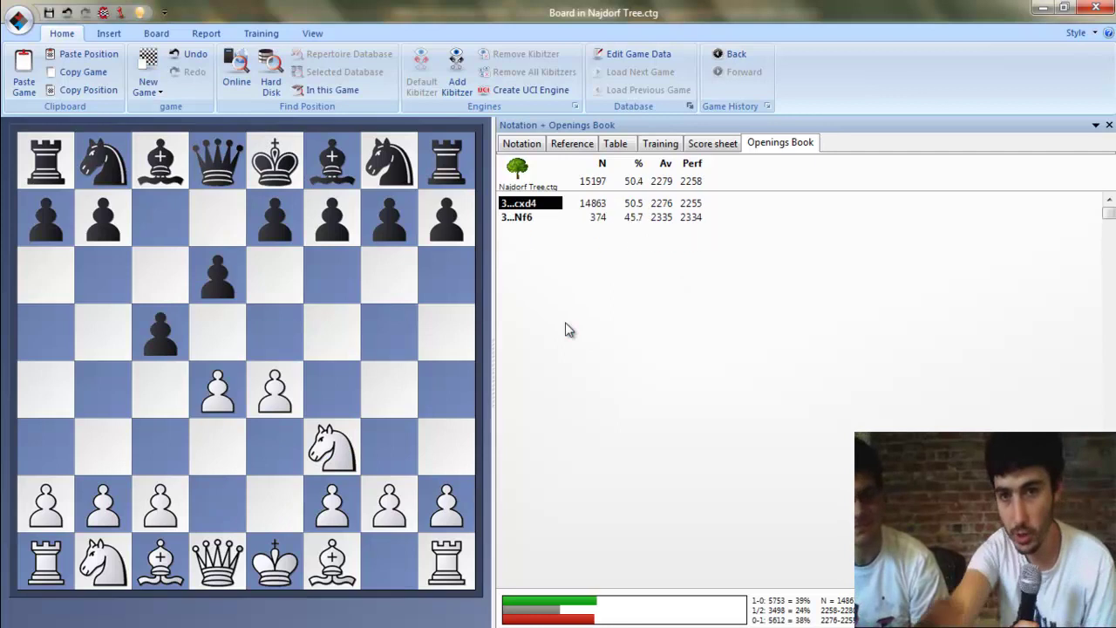
key(Right)
key(Right)
key(Right)
key(Right)
key(Right)
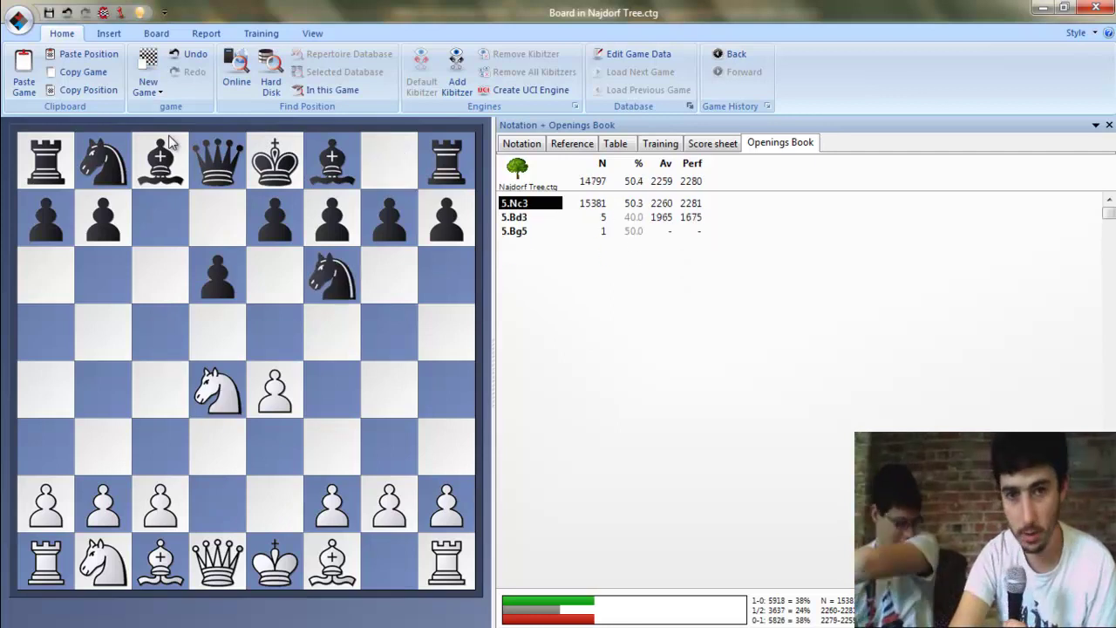
key(Right)
key(Right)
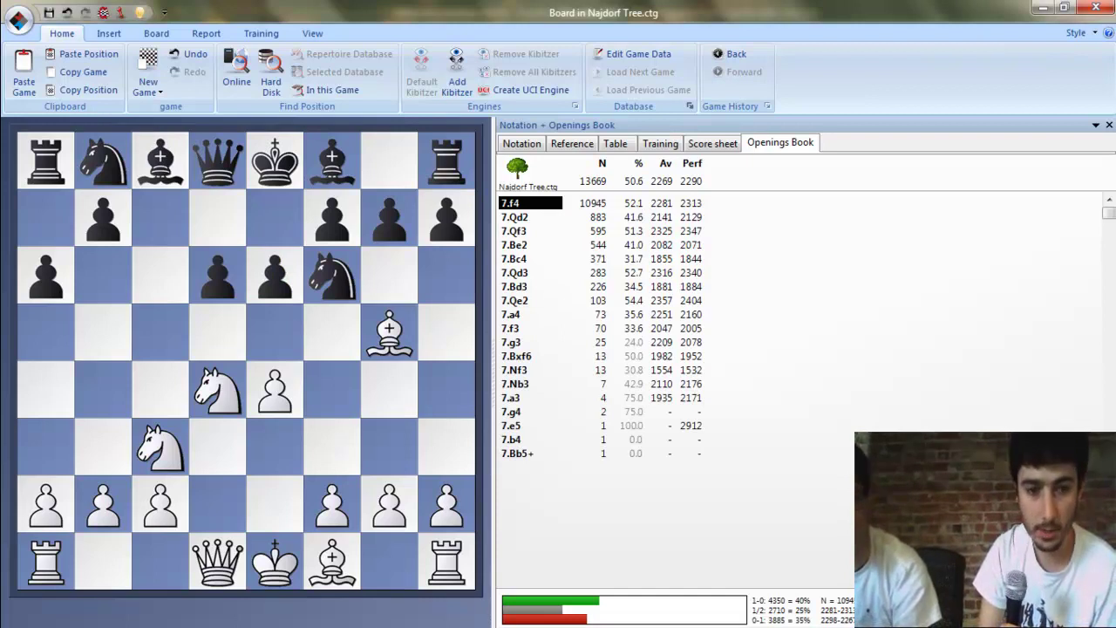
Return to the ChessBase 11 database window, preview Big Database 2010's games, and open its context menu
key(super)
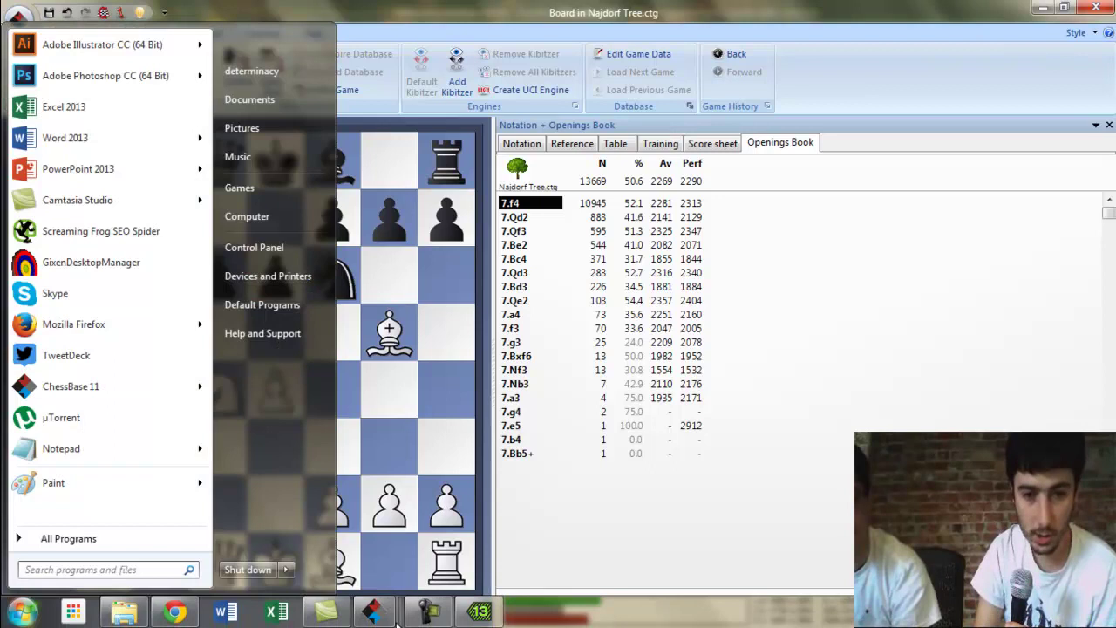
click(391, 615)
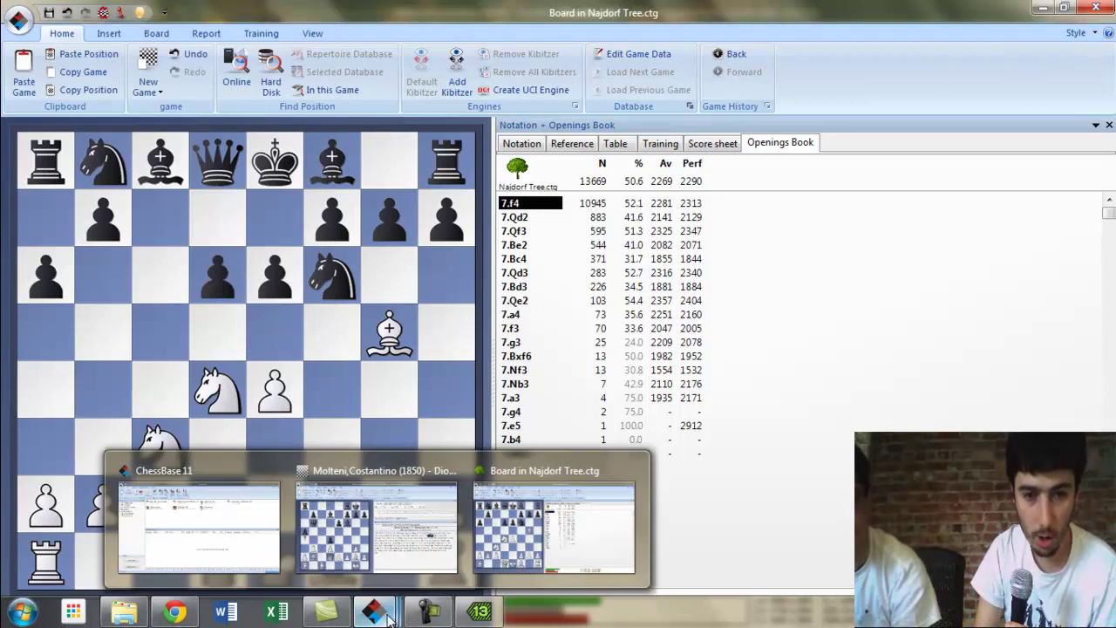
click(229, 513)
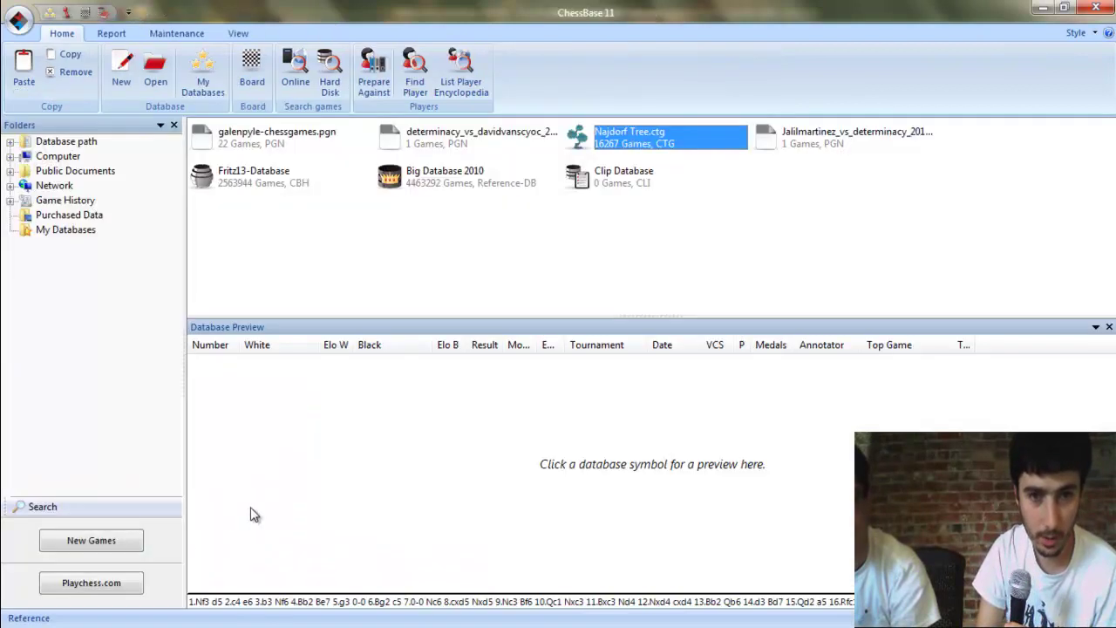
click(449, 183)
right_click(449, 182)
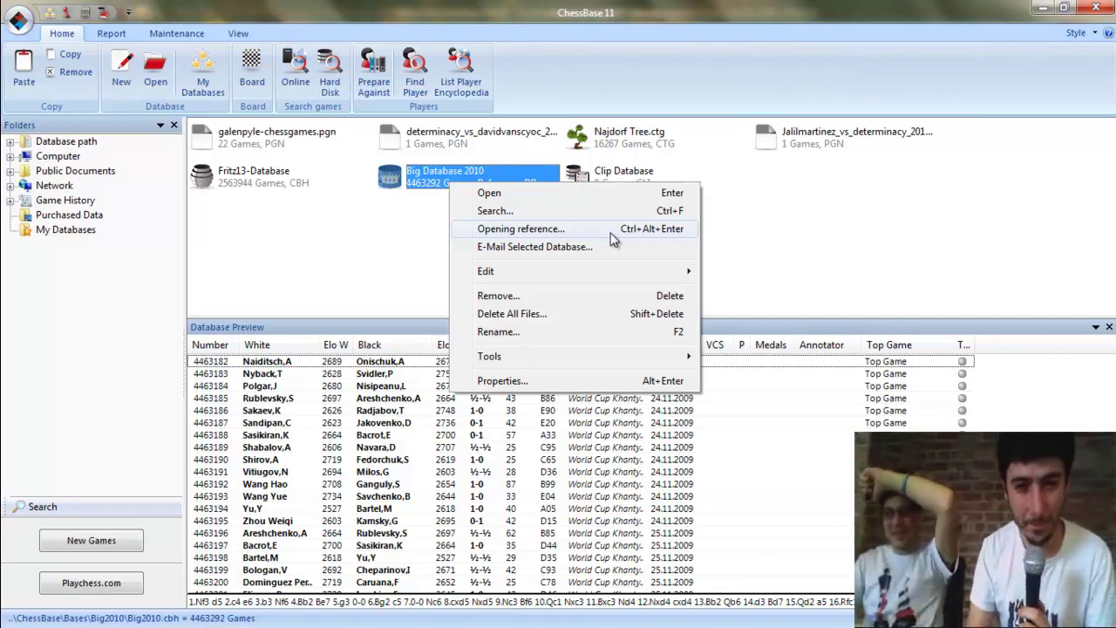
Dismiss the Big Database 2010 context menu without choosing any option
mouse_move(549, 271)
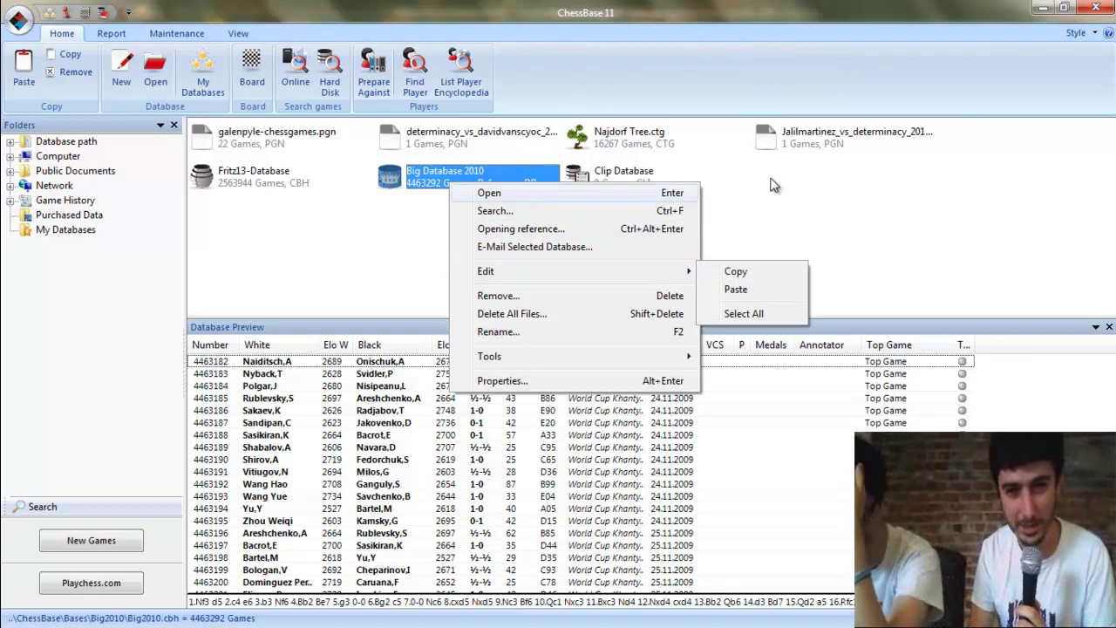
click(814, 190)
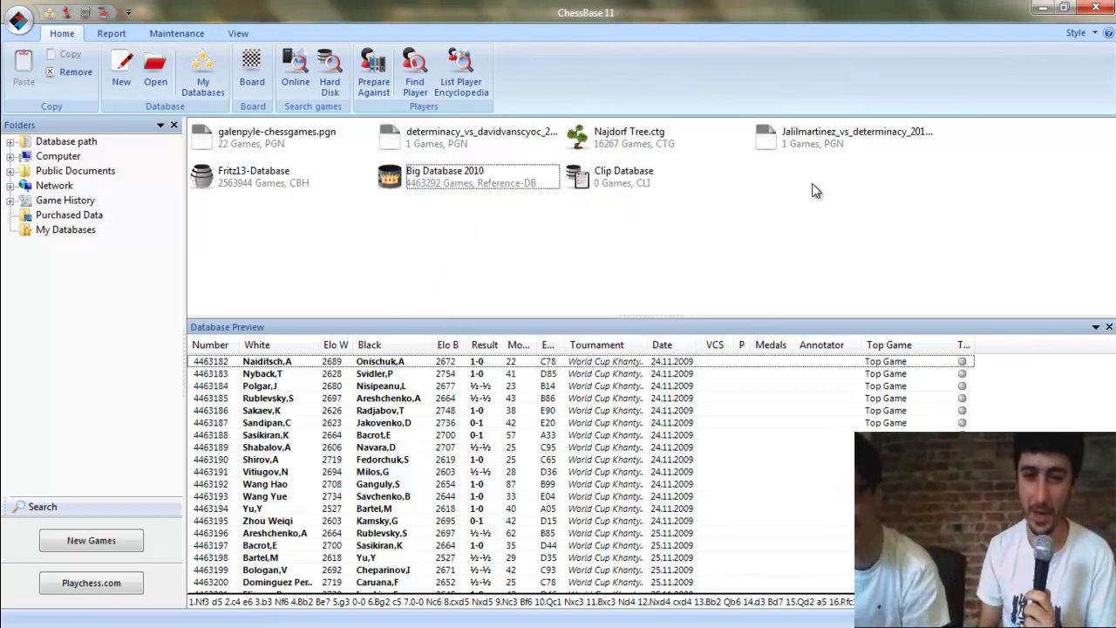